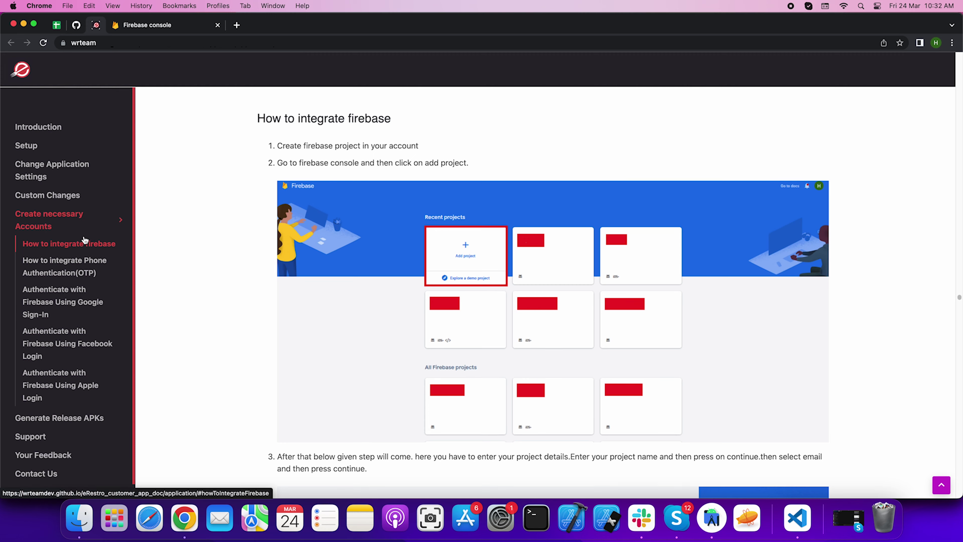
Highlight the 'How to integrate firebase' heading and steps 1–3 of the guide
click(85, 243)
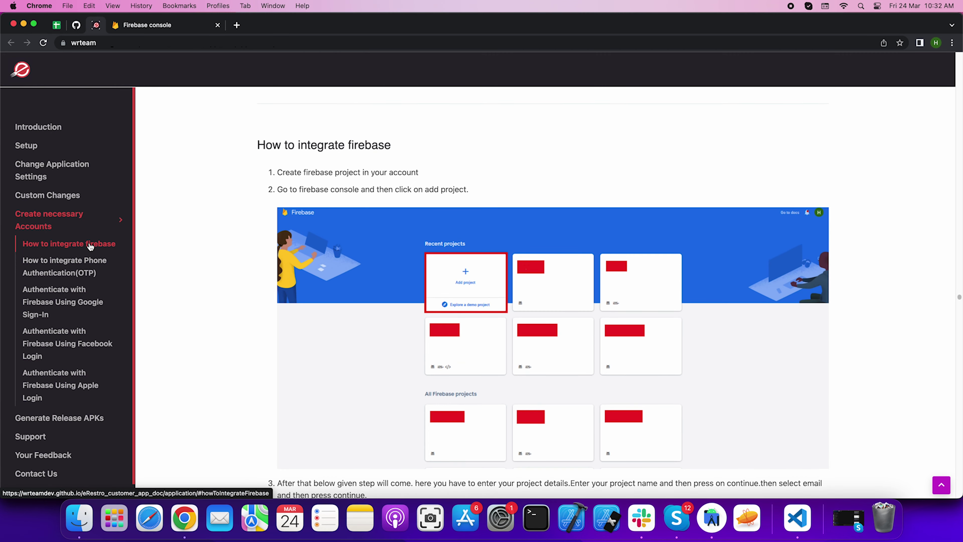
drag(257, 145, 422, 145)
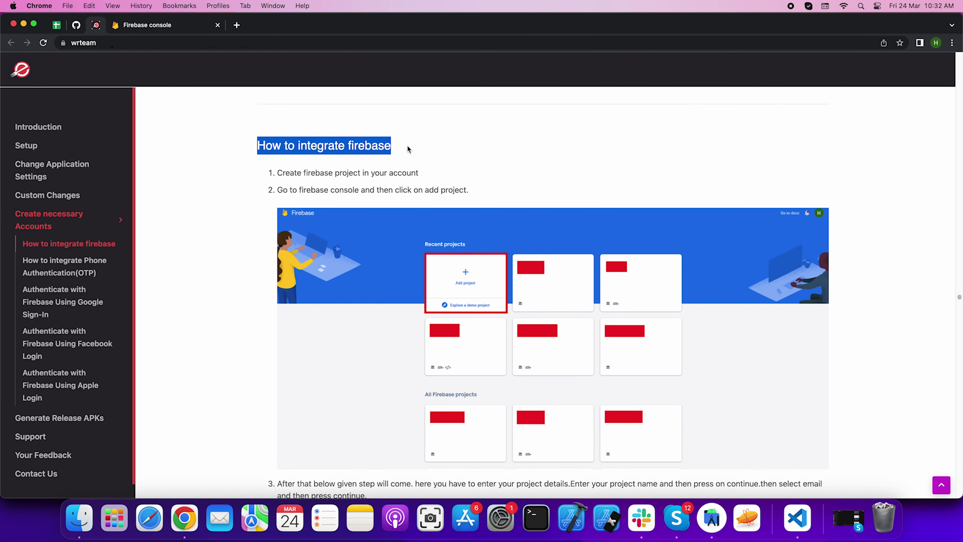
click(307, 169)
drag(279, 172, 438, 173)
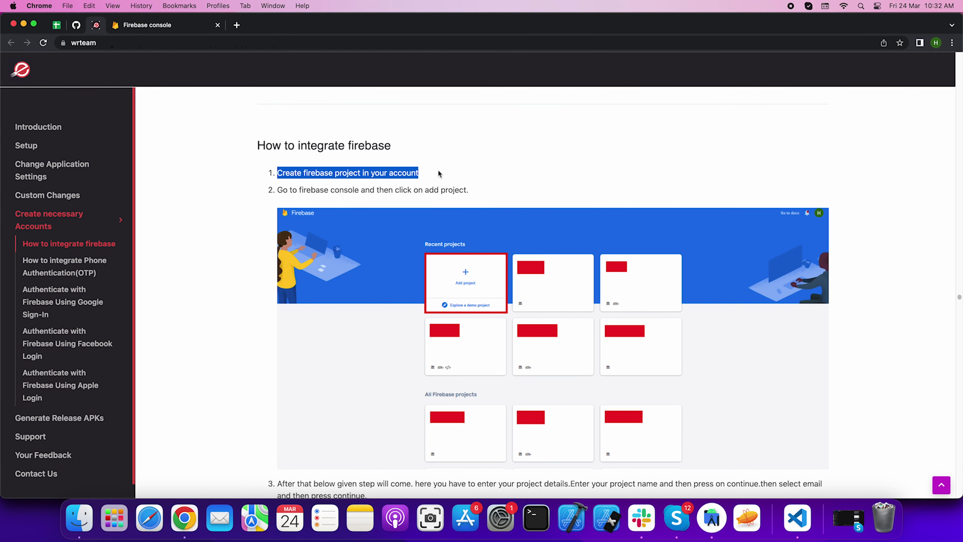
click(423, 176)
drag(278, 190, 501, 195)
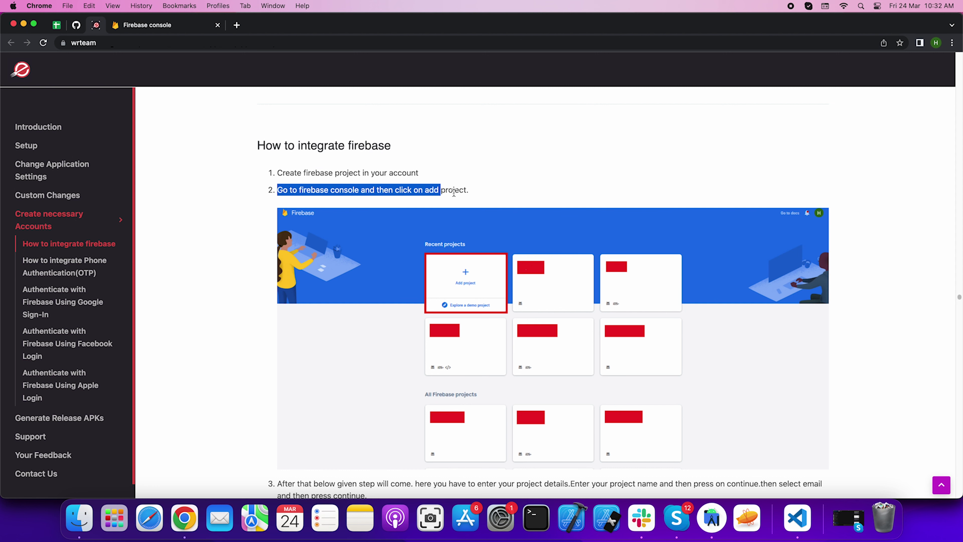
scroll(484, 240, down, 3)
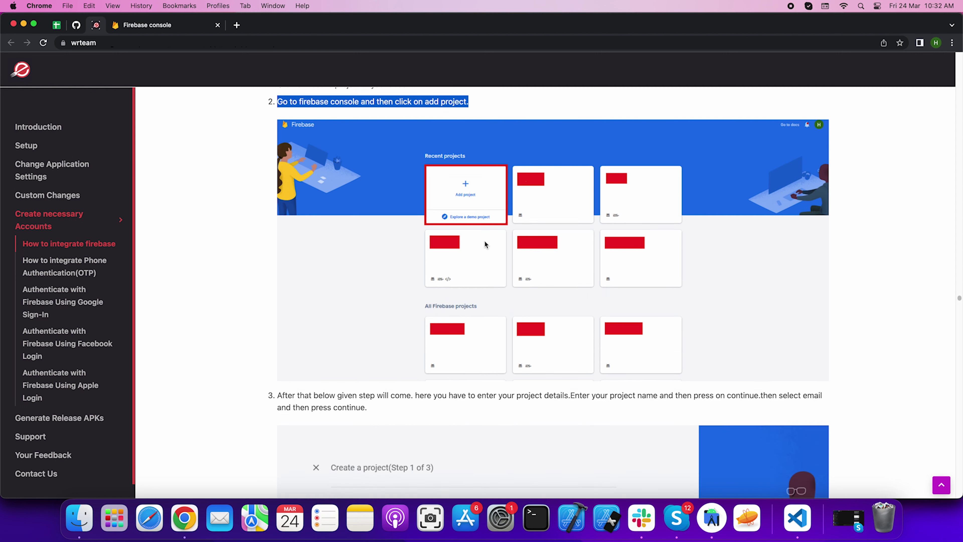
scroll(484, 241, down, 5)
drag(279, 184, 382, 201)
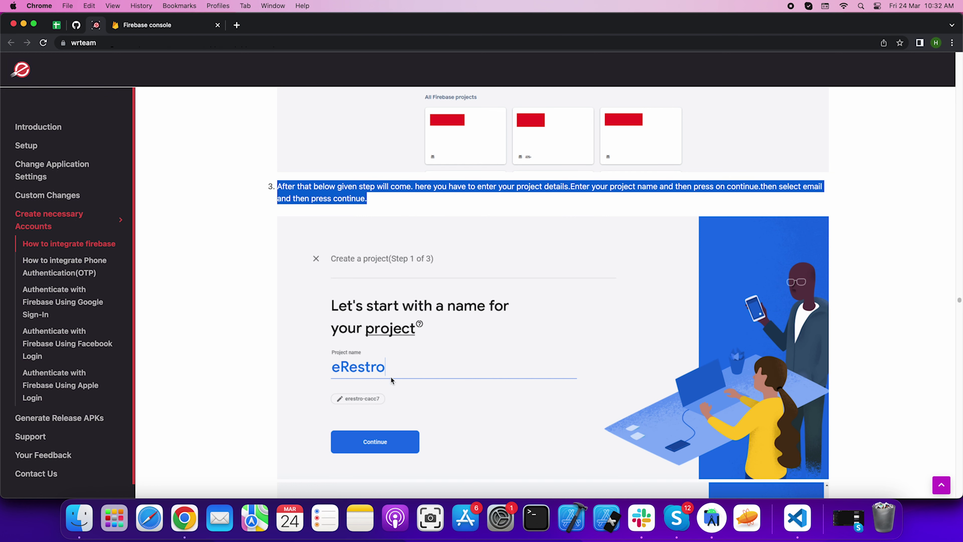
Read on to the line about the project being created, then go to the Firebase console
scroll(467, 291, down, 8)
scroll(469, 295, down, 2)
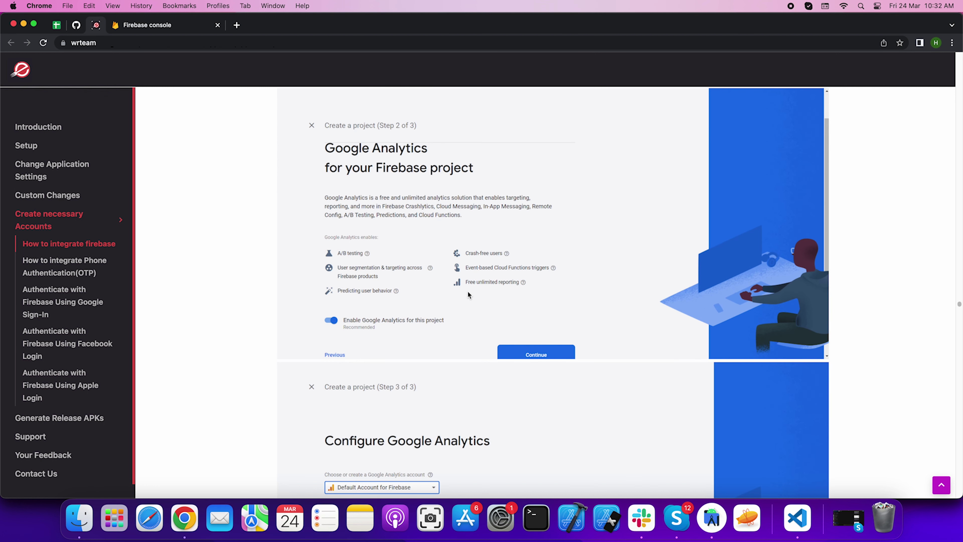
scroll(487, 276, down, 5)
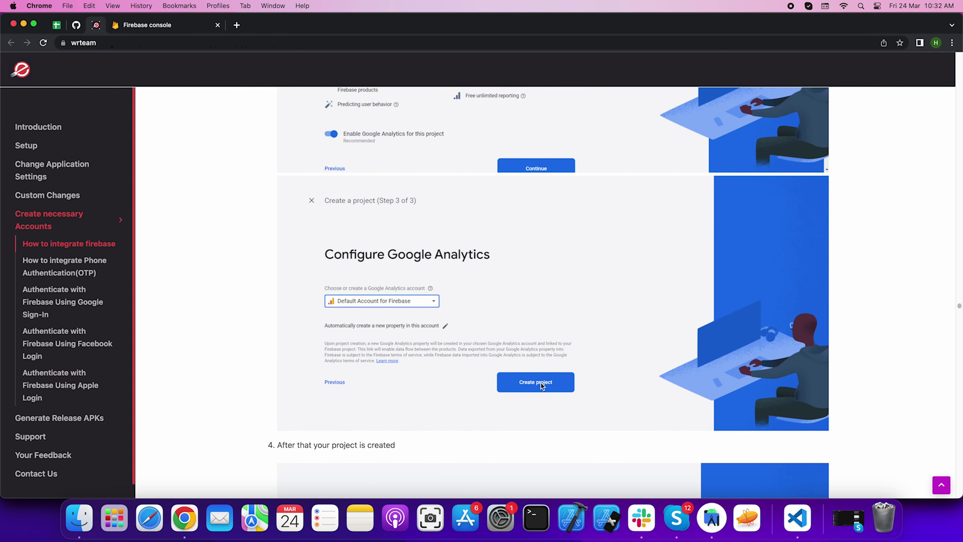
scroll(541, 383, down, 2)
scroll(554, 311, down, 5)
scroll(553, 312, down, 2)
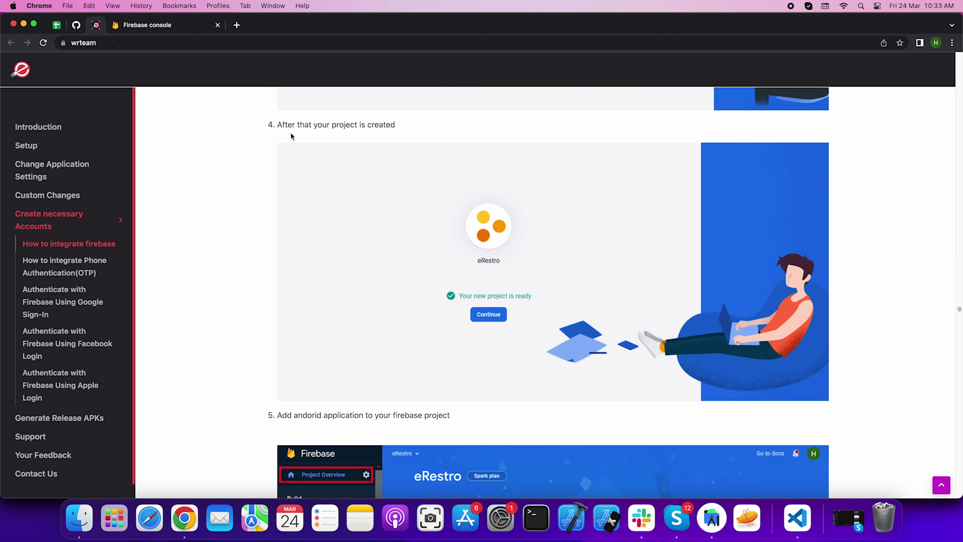
drag(277, 125, 409, 129)
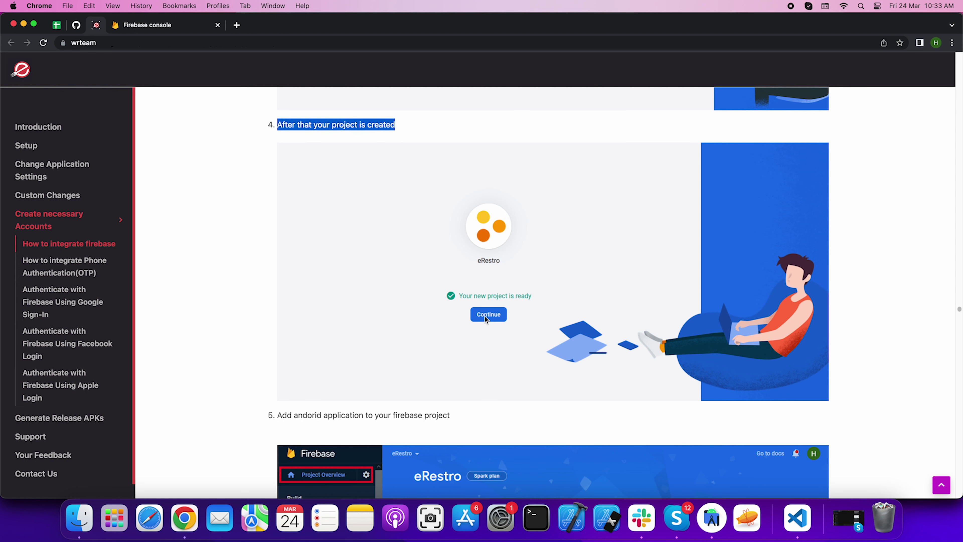
click(177, 27)
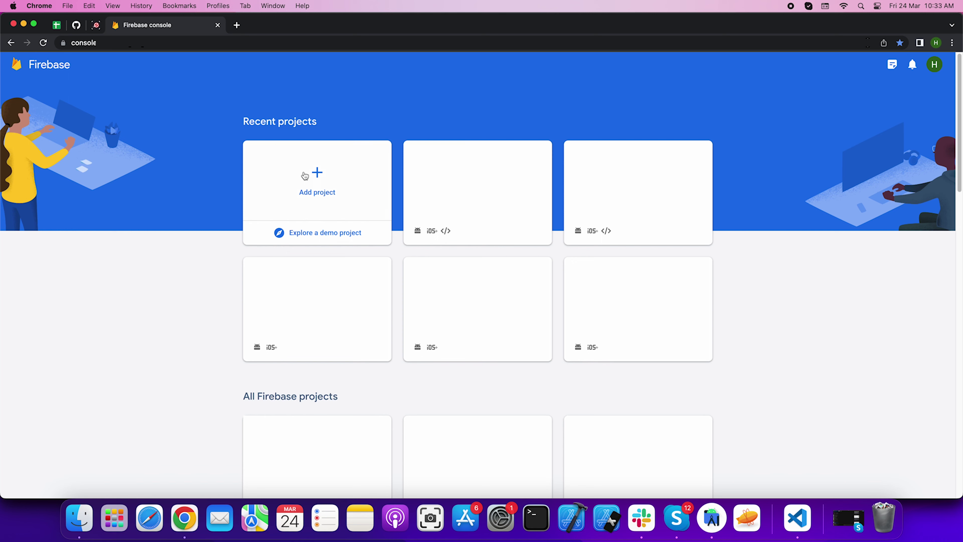
Create project 'Food' with Google Analytics on 'Default Account for Firebase', then return to the docs
click(318, 173)
click(228, 249)
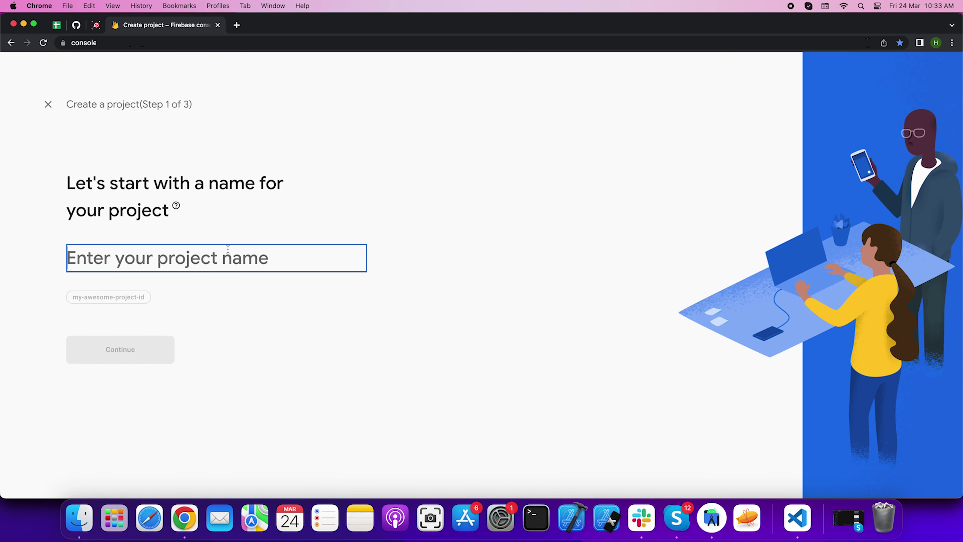
text(Food)
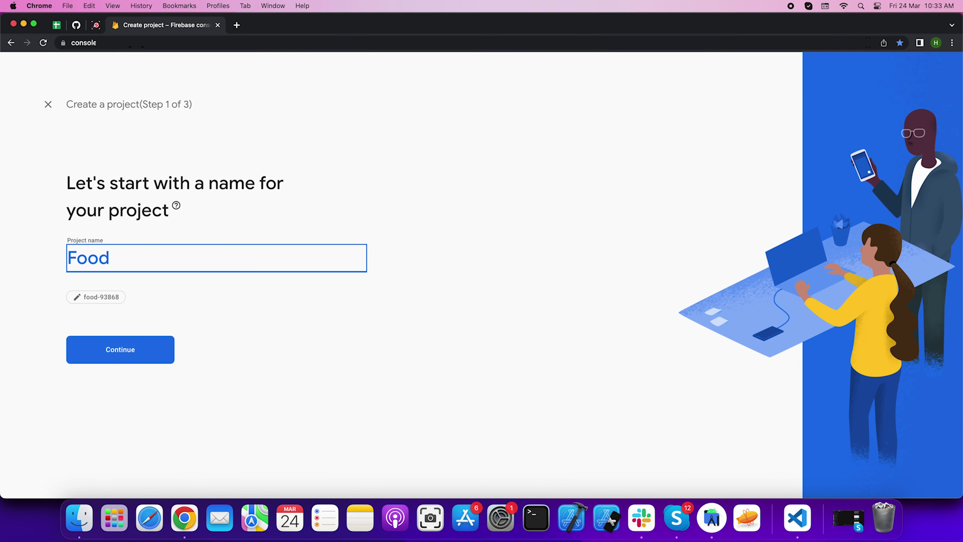
click(164, 349)
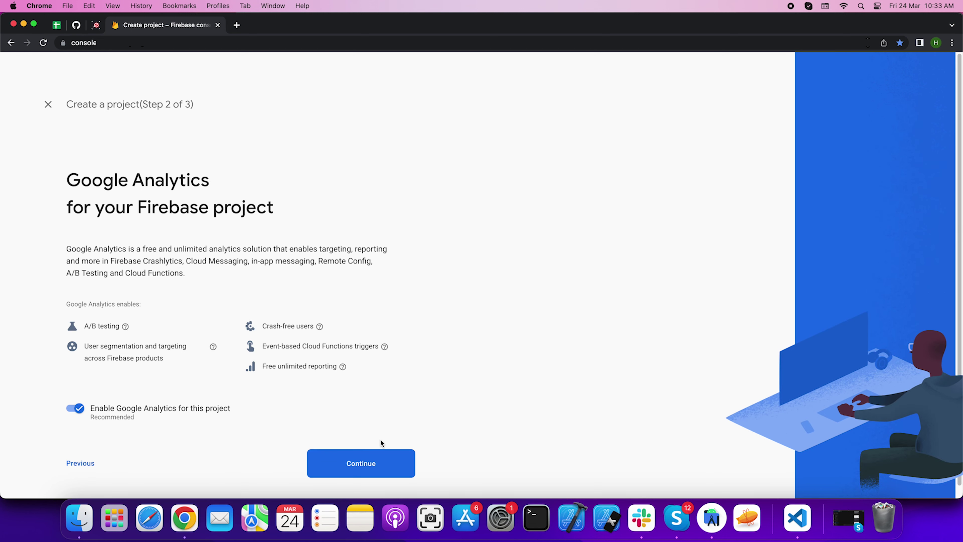
click(362, 463)
click(158, 245)
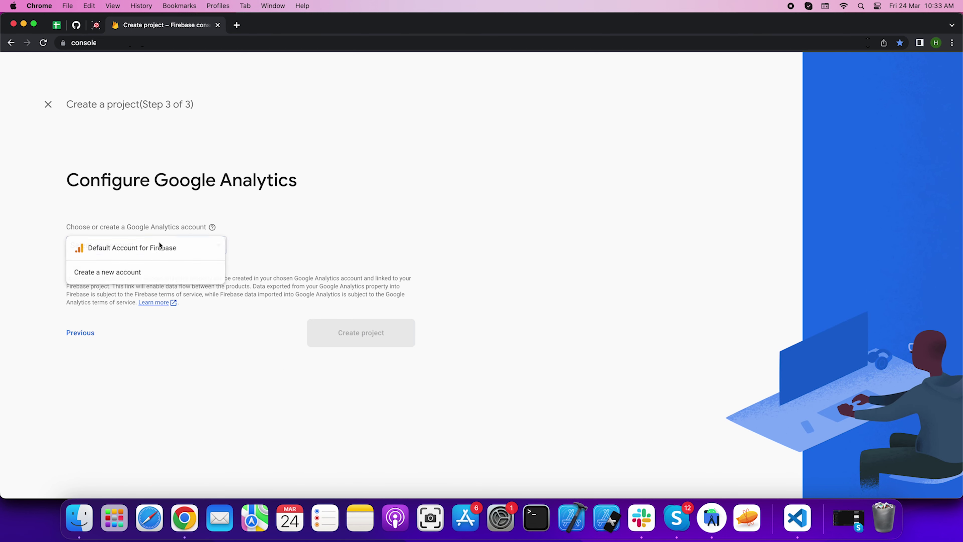
click(167, 250)
click(352, 361)
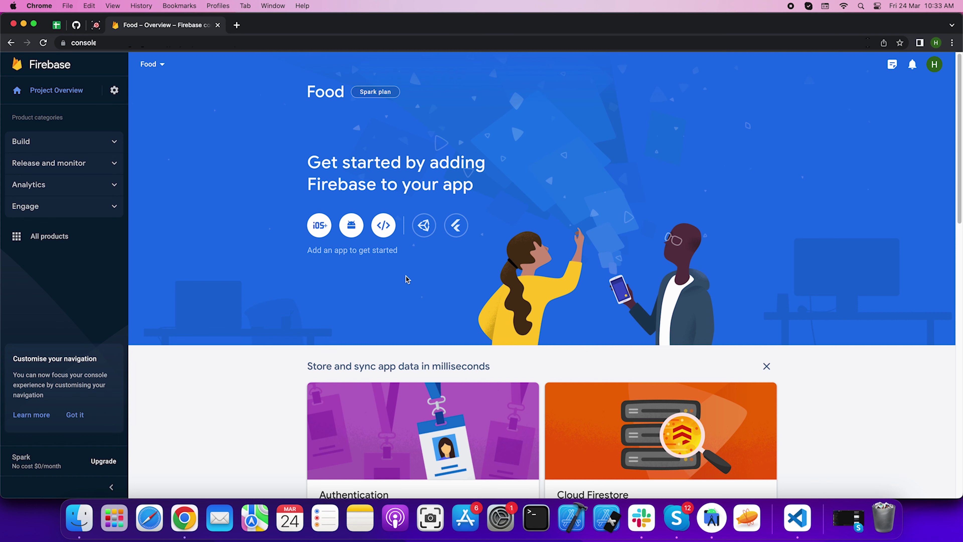
click(96, 25)
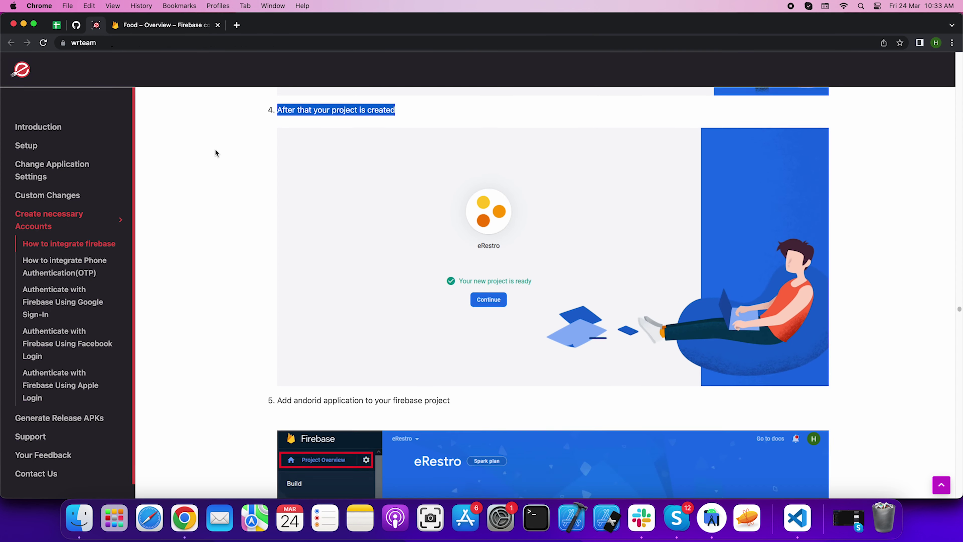
Read and highlight steps 5–7 of the Firebase integration guide
scroll(215, 151, down, 6)
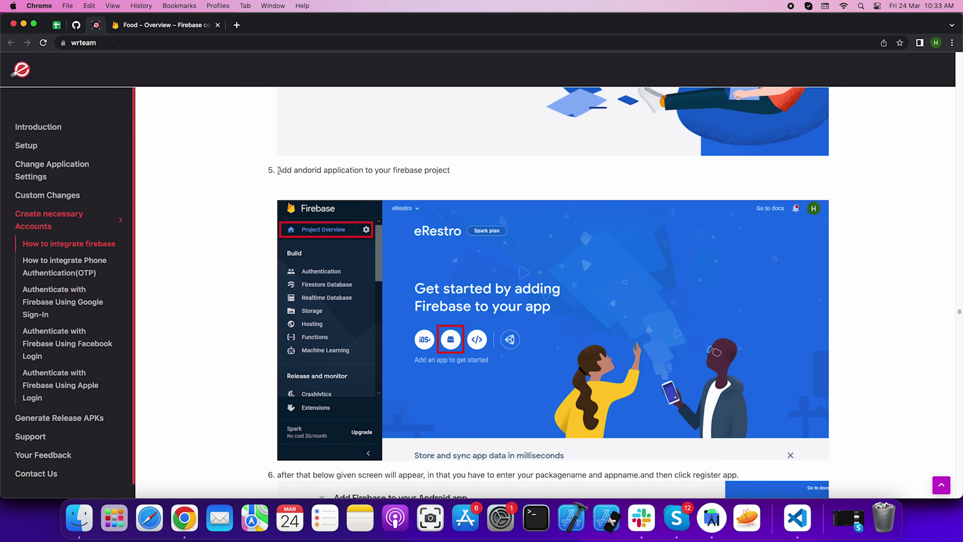
drag(276, 171, 469, 175)
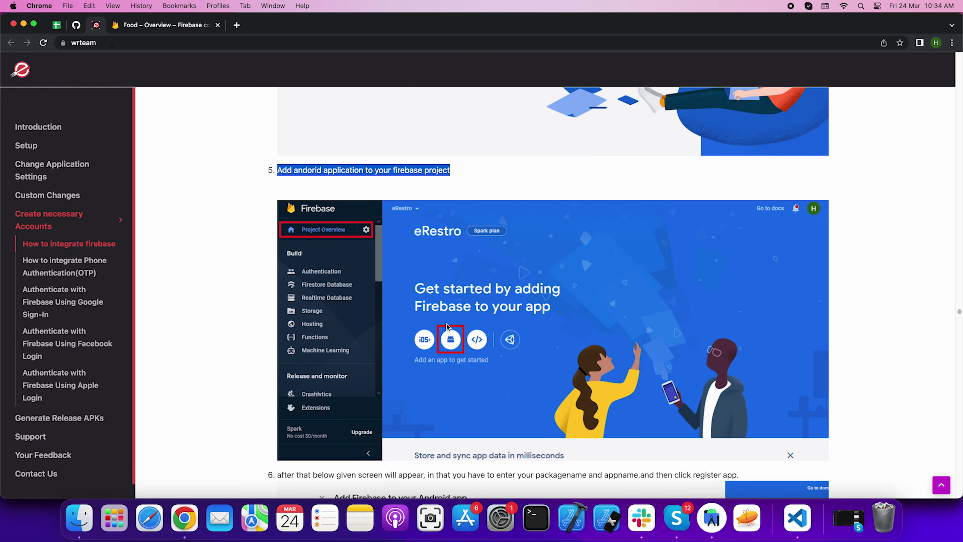
scroll(456, 216, down, 7)
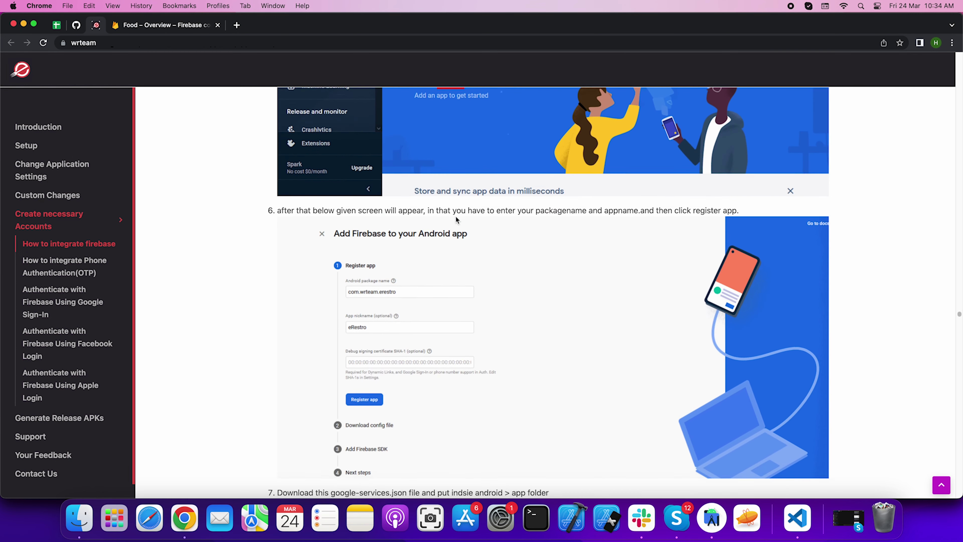
drag(277, 207, 752, 204)
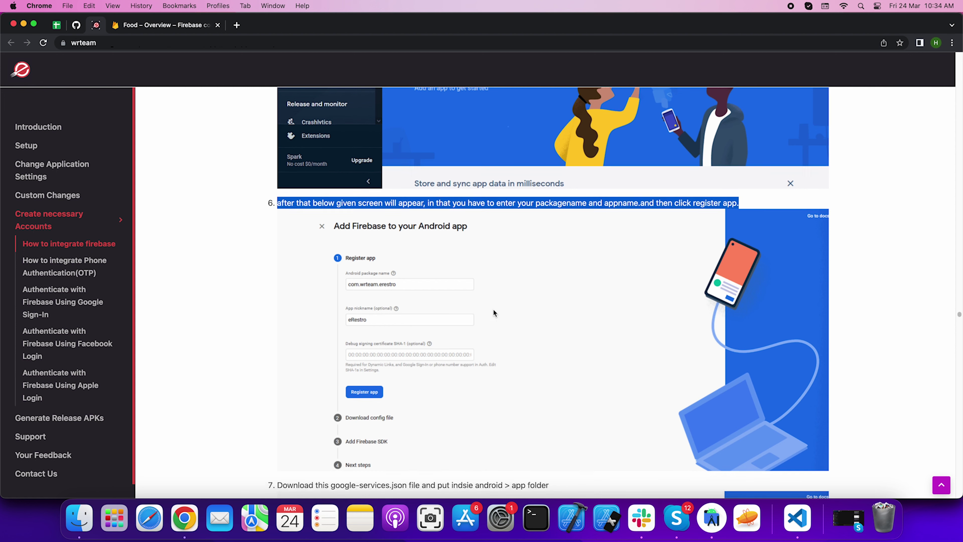
scroll(493, 309, down, 8)
drag(281, 180, 566, 182)
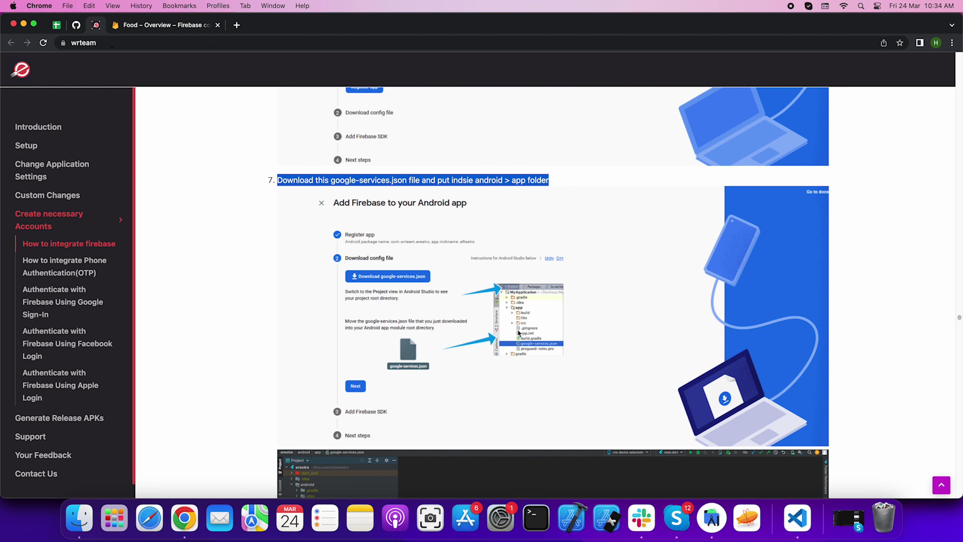
Highlight step 8, then switch to the 'Food – Overview – Firebase console' tab
scroll(587, 283, down, 5)
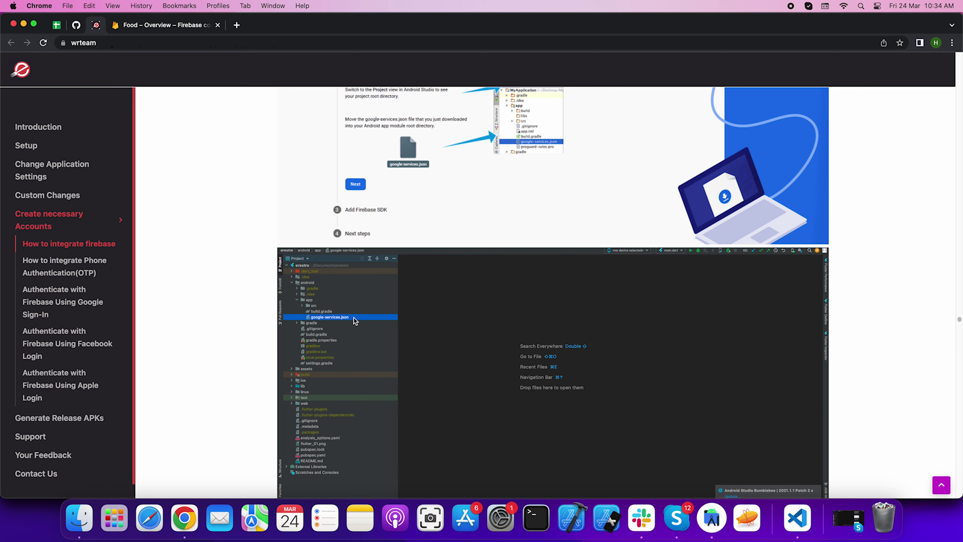
scroll(415, 294, down, 2)
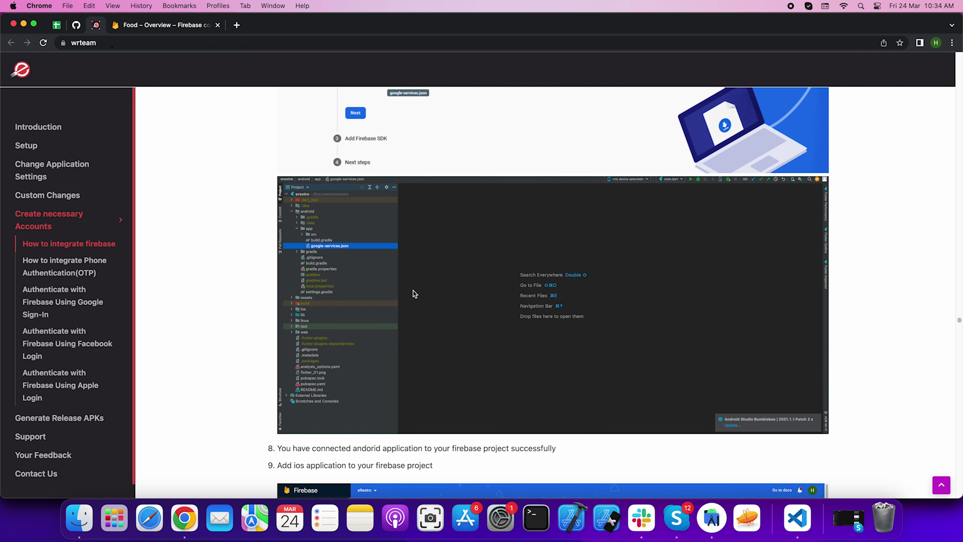
scroll(413, 291, down, 3)
drag(279, 339, 570, 340)
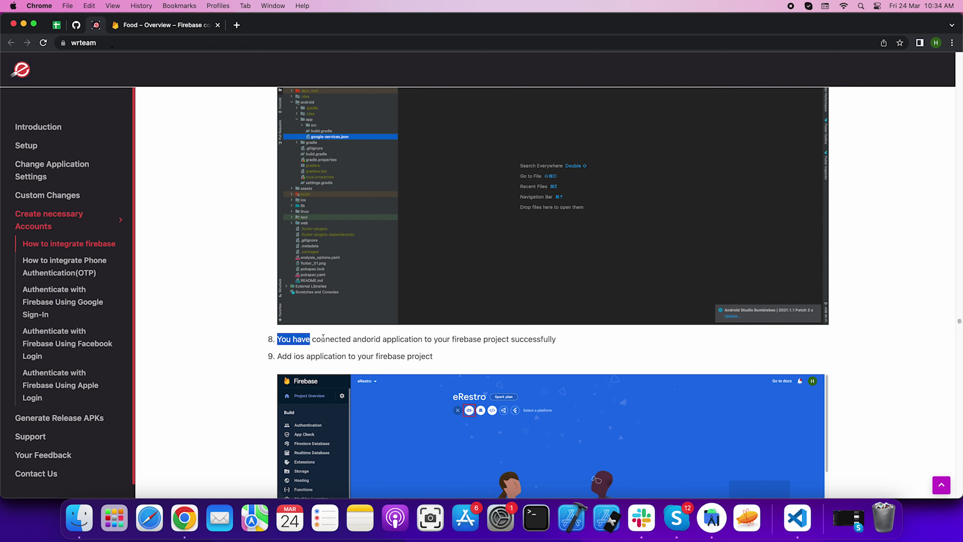
click(570, 341)
click(149, 27)
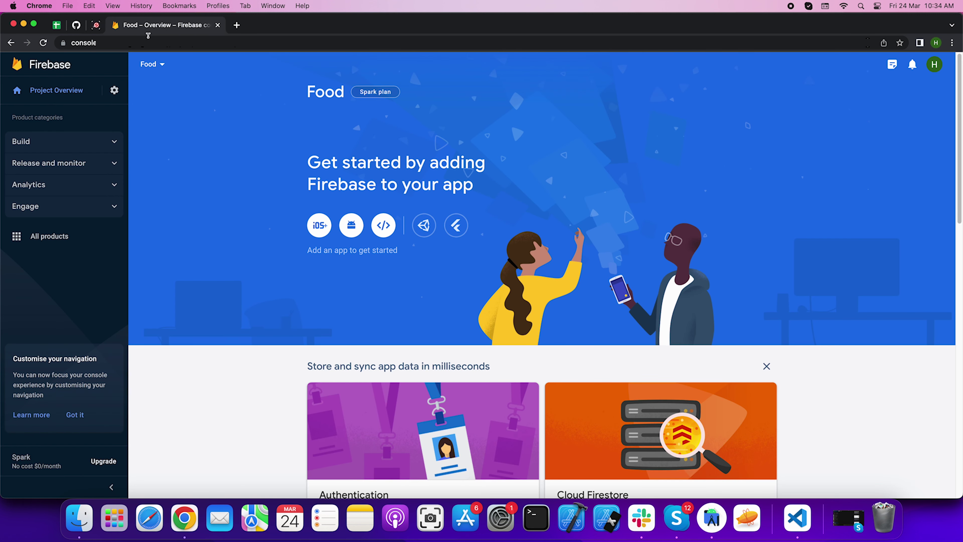
Register an Android app with package name example.food.app and nickname food
click(356, 225)
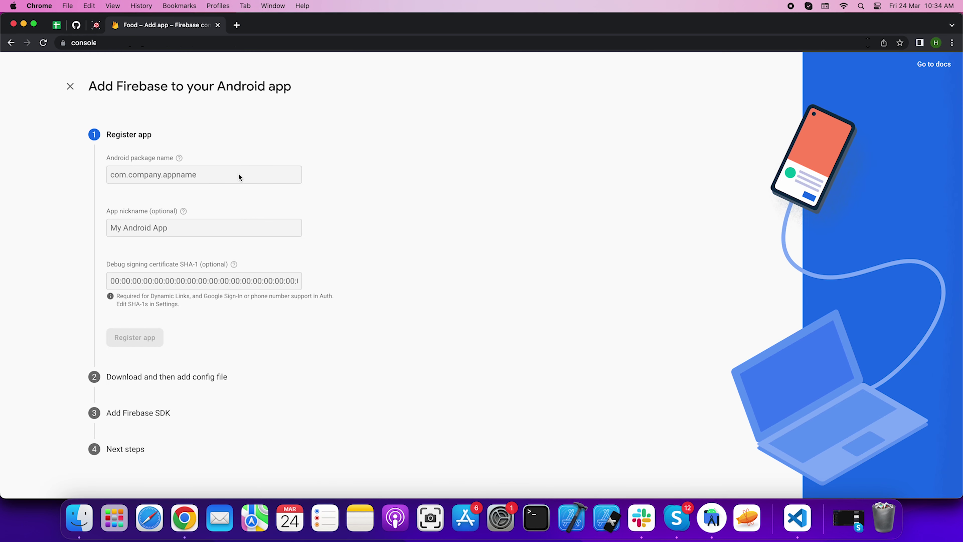
click(124, 176)
text(example.food.app)
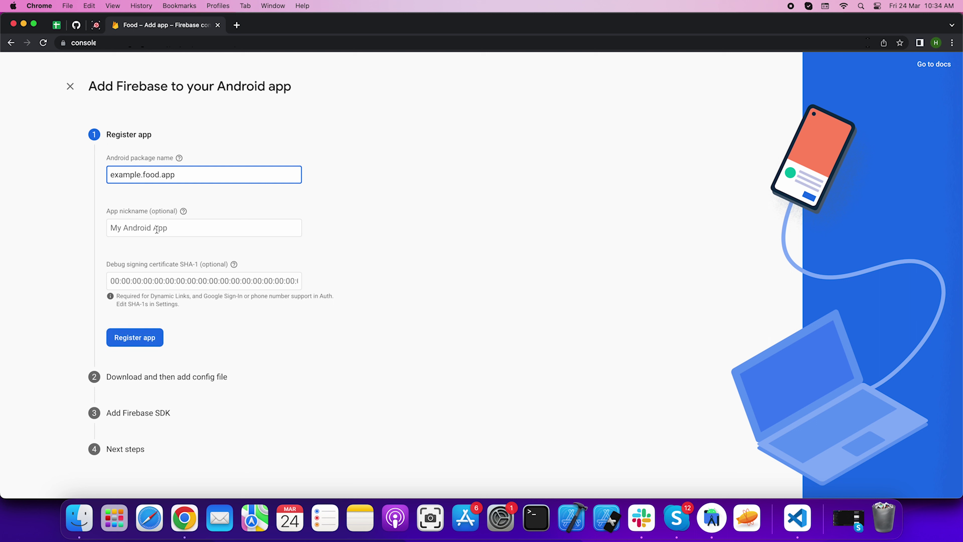
click(155, 227)
text(food)
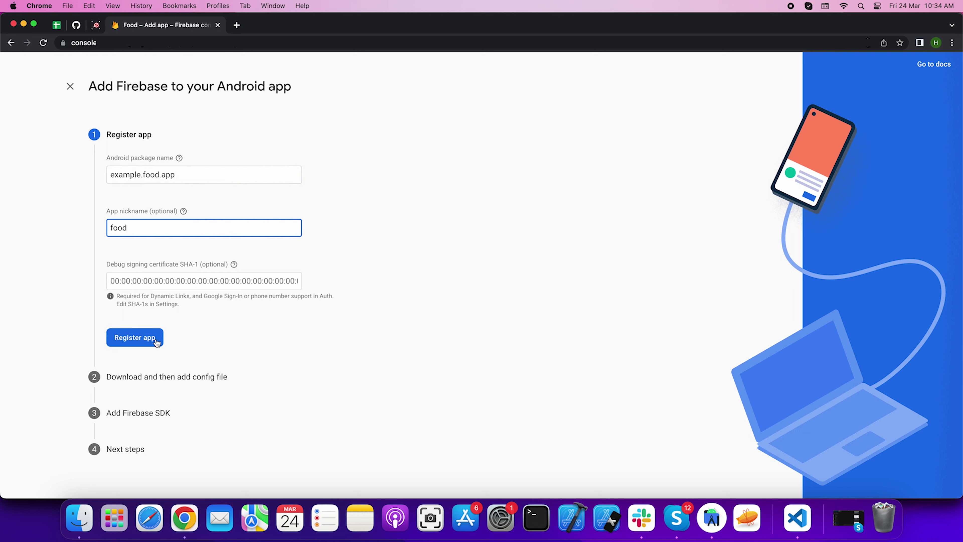
click(156, 341)
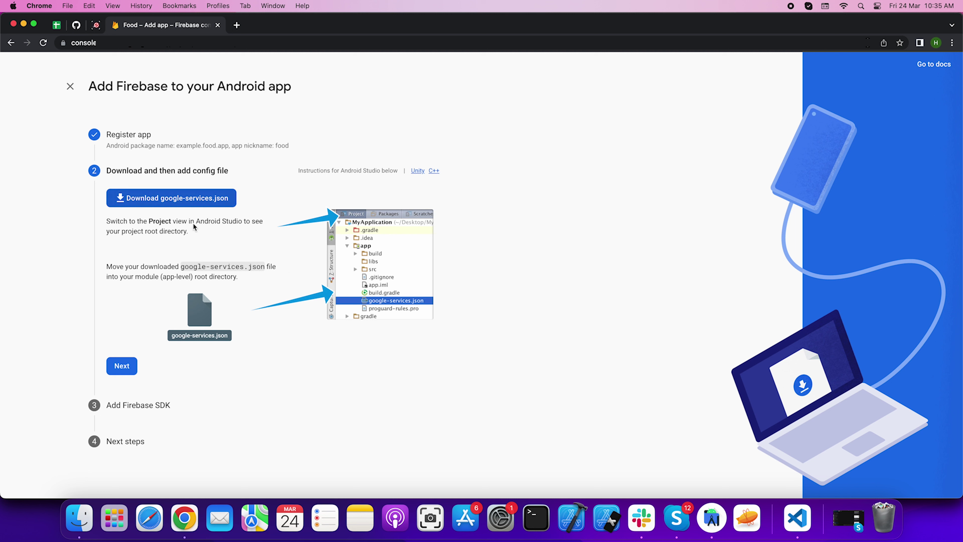
Skip past the config download and SDK steps and continue to the console
click(121, 366)
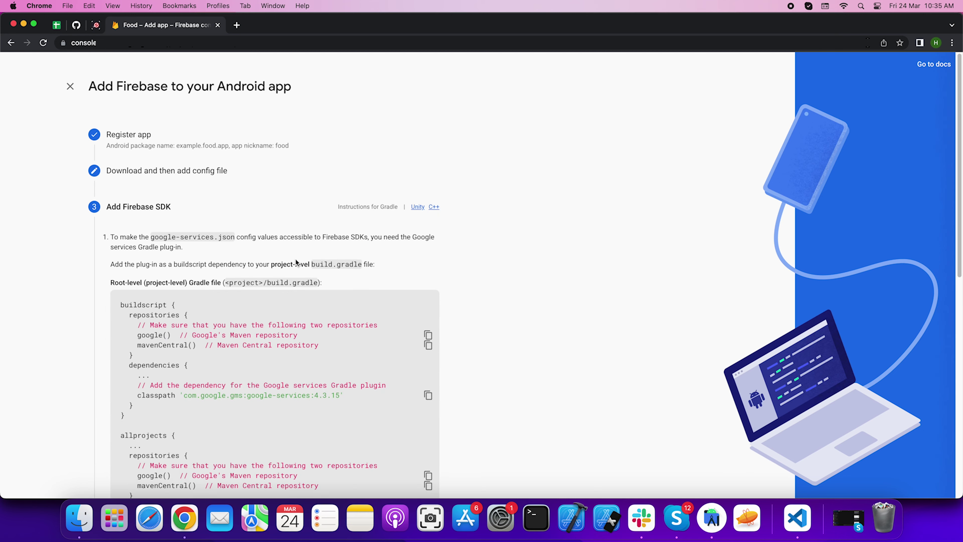
scroll(312, 277, down, 10)
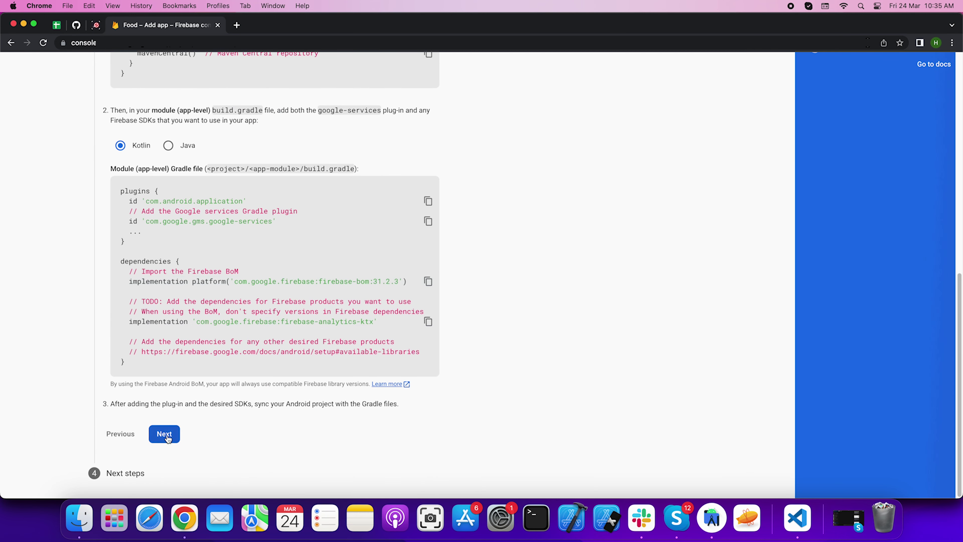
click(167, 438)
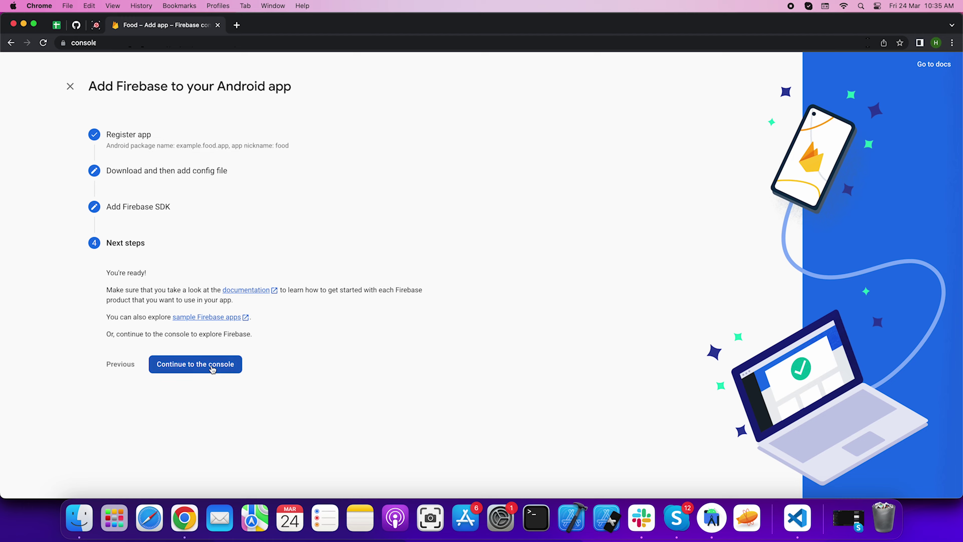
click(213, 370)
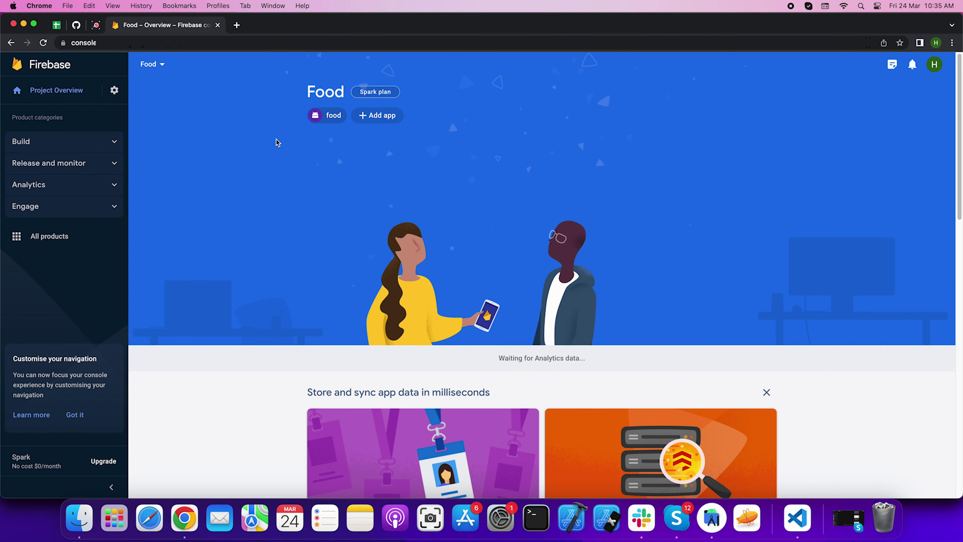
Download google-services.json from the Food project's settings page
click(114, 90)
click(135, 93)
scroll(542, 251, down, 1)
scroll(542, 251, down, 4)
scroll(542, 253, down, 5)
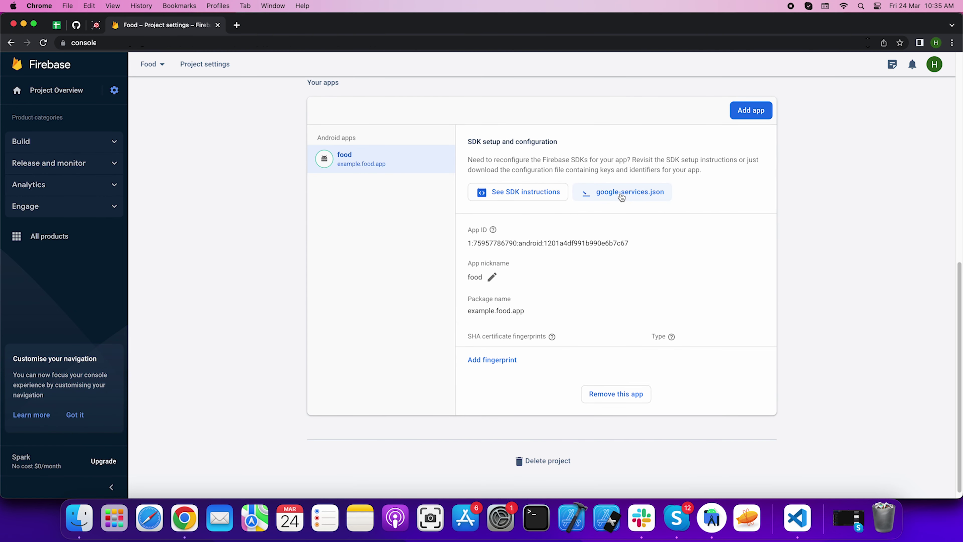
click(621, 197)
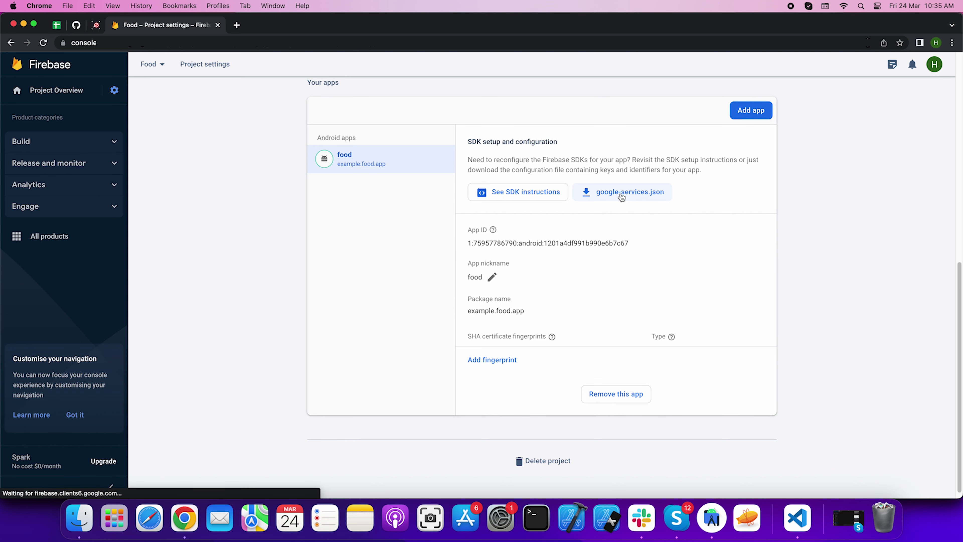
click(79, 517)
Copy google-services (15).json from the Downloads folder
click(326, 210)
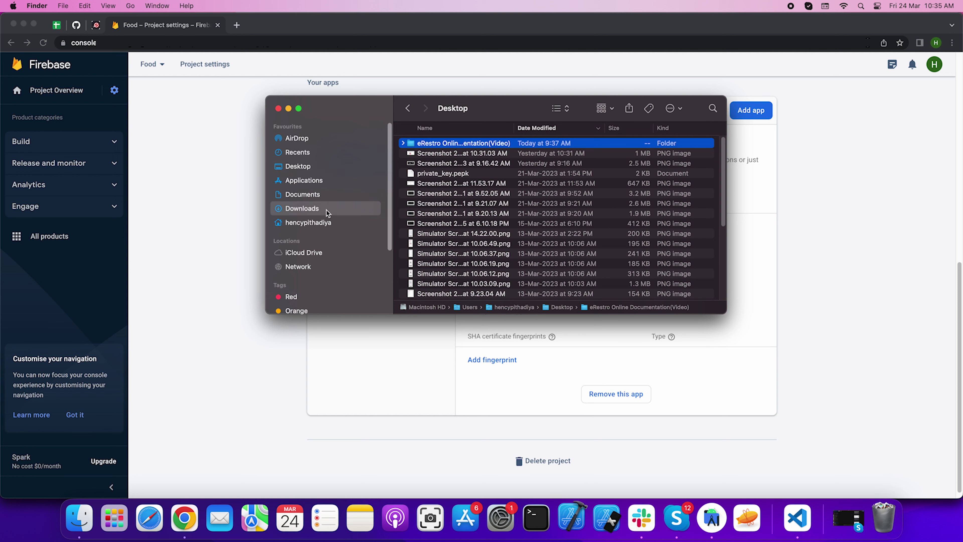
right_click(500, 144)
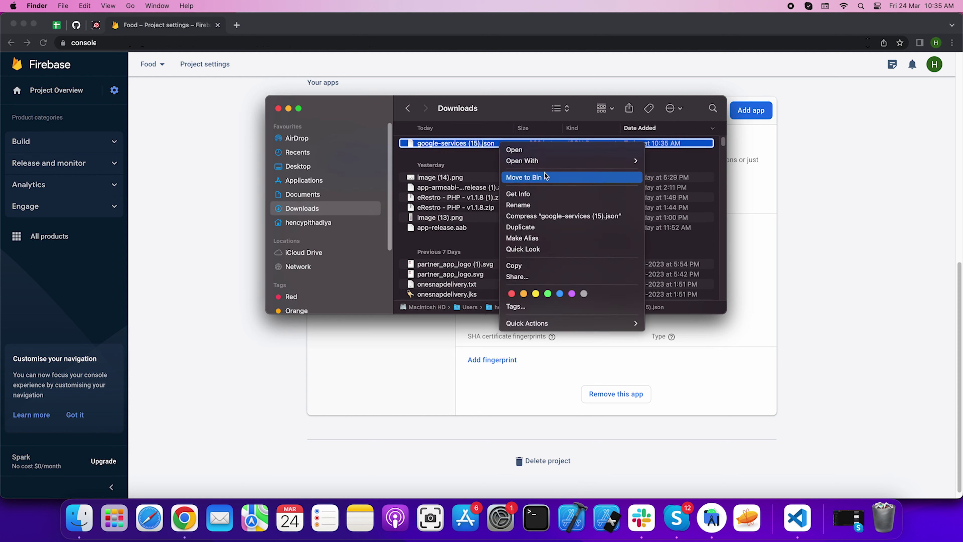
click(593, 264)
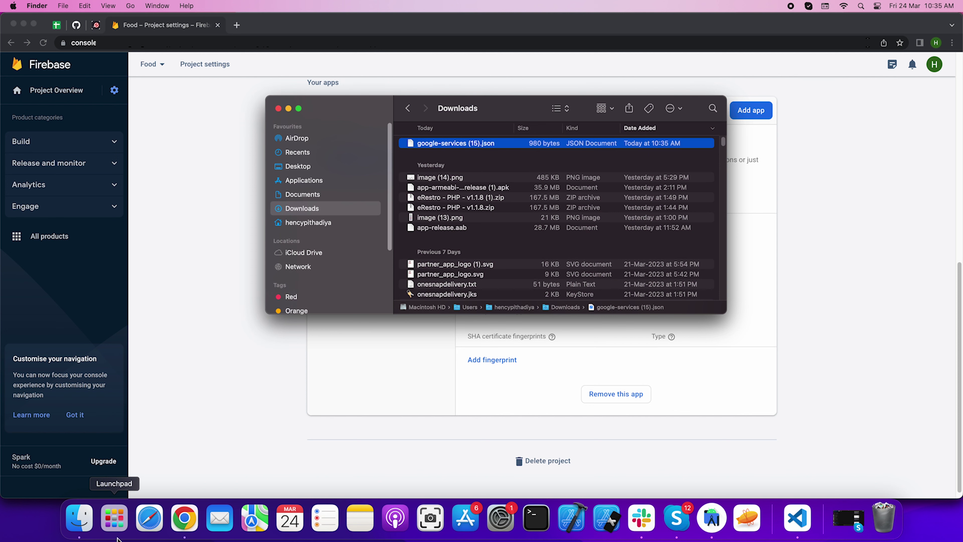
Paste the copied file into android/app in Android Studio, naming it google-services.json
click(709, 523)
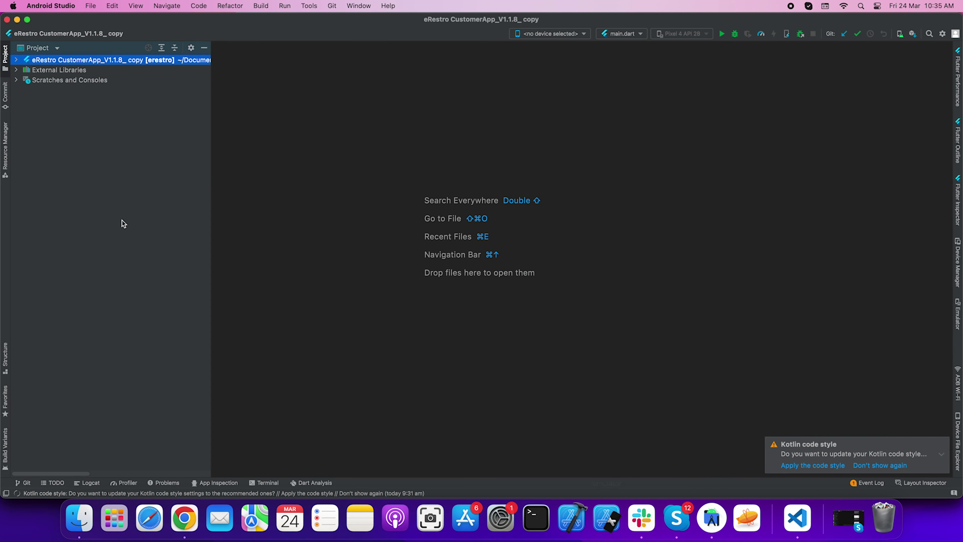
click(15, 59)
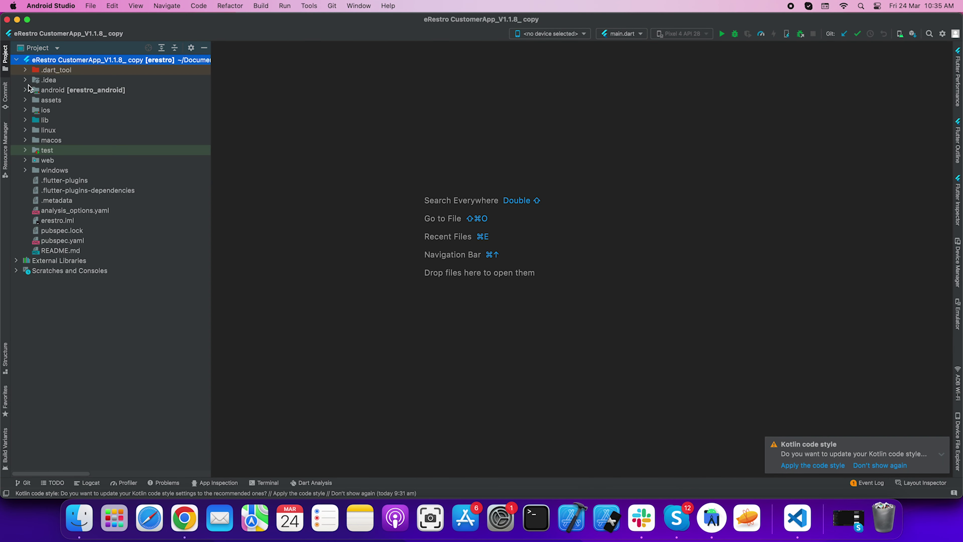
double_click(37, 89)
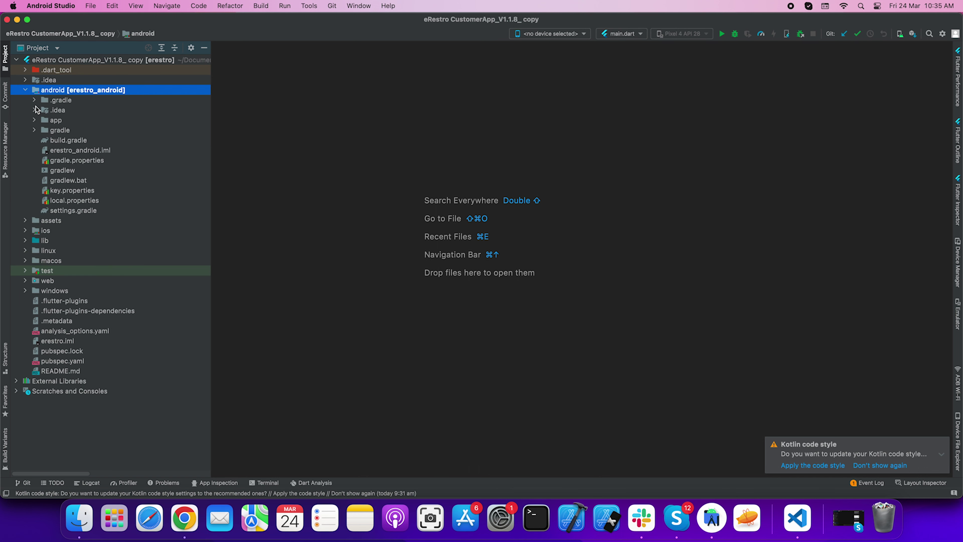
double_click(34, 120)
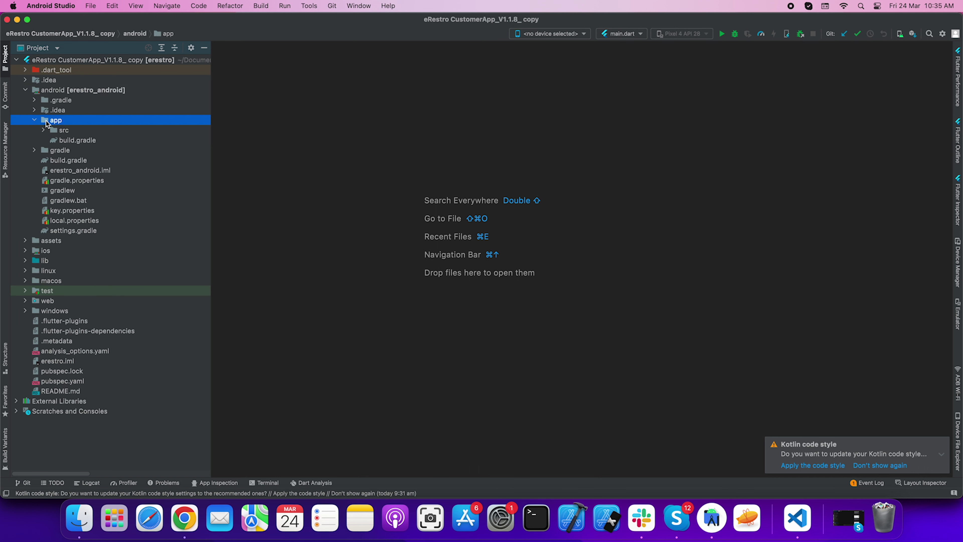
right_click(45, 122)
mouse_move(65, 126)
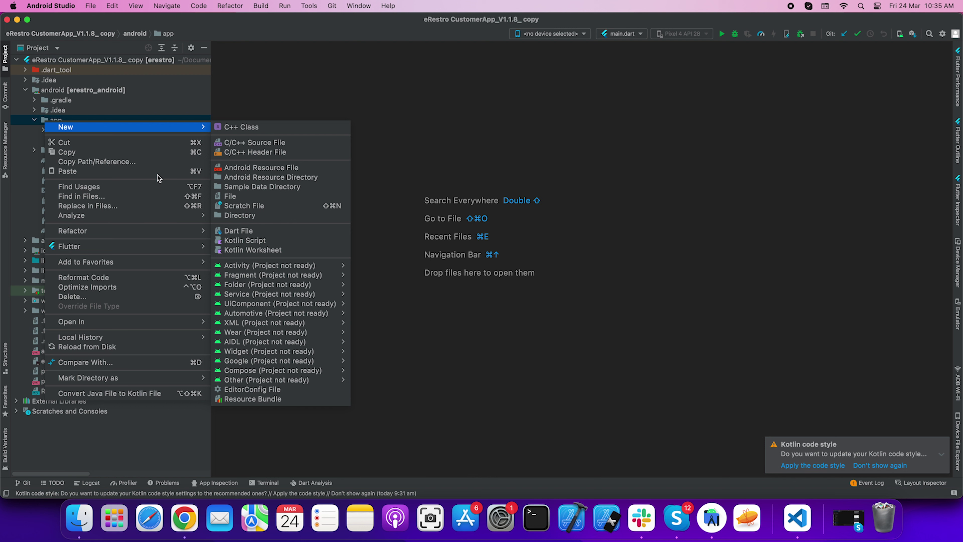
click(128, 172)
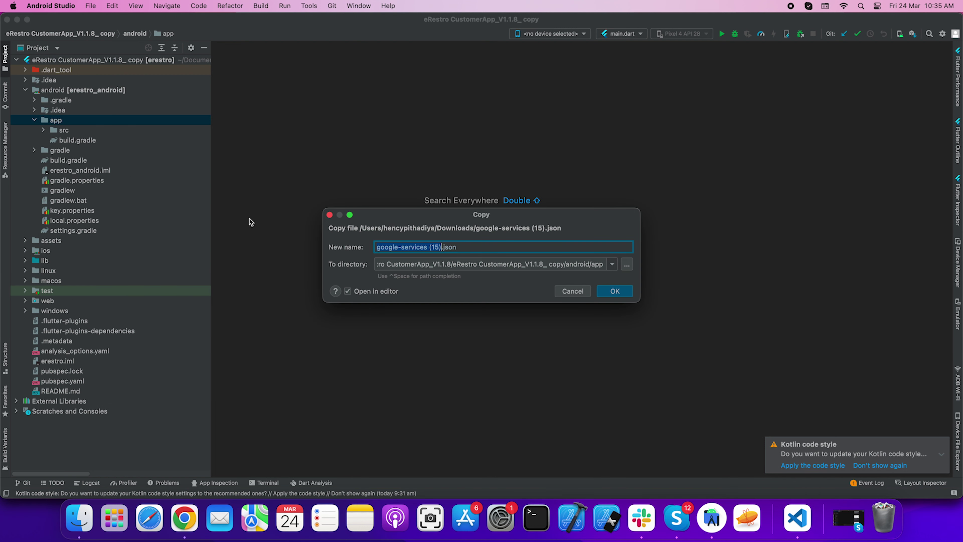
key(Right)
key(BackSpace)
key(BackSpace)
key(BackSpace)
key(BackSpace)
key(BackSpace)
key(Return)
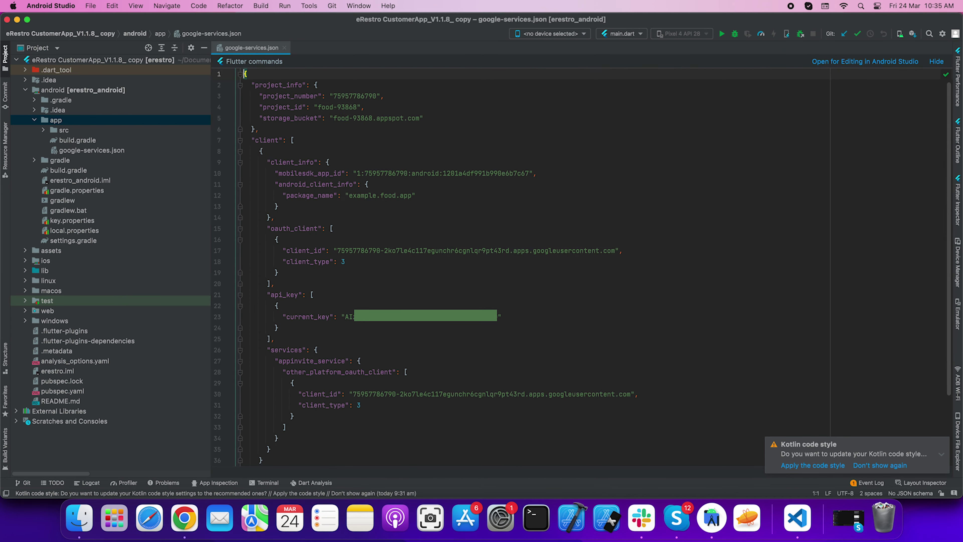
Check the new google-services.json, collapse the android tree, and return to the browser
click(92, 153)
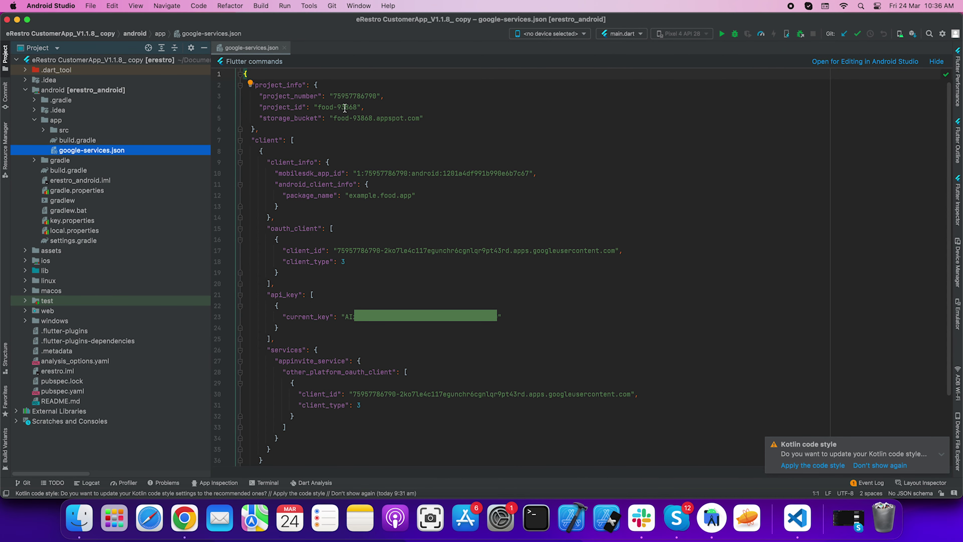
click(284, 48)
click(35, 119)
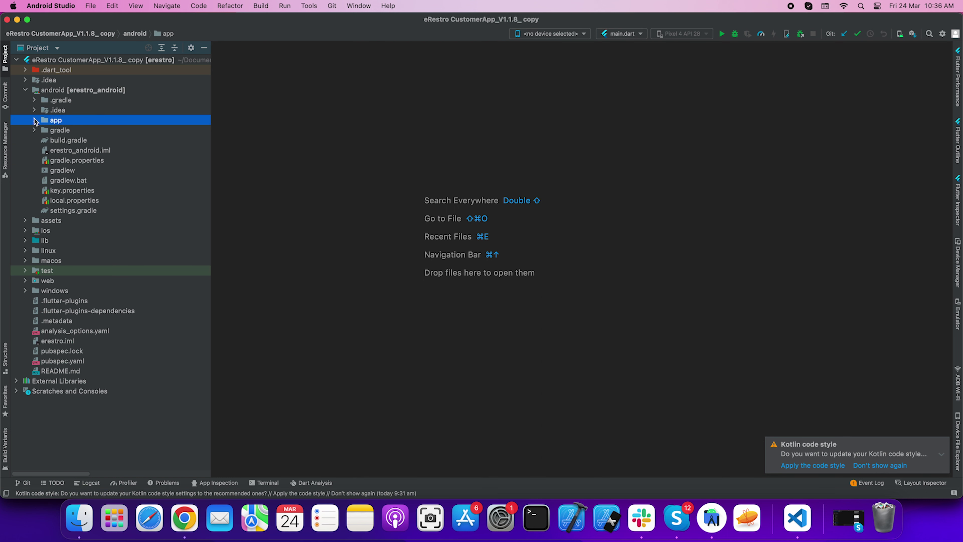
click(25, 89)
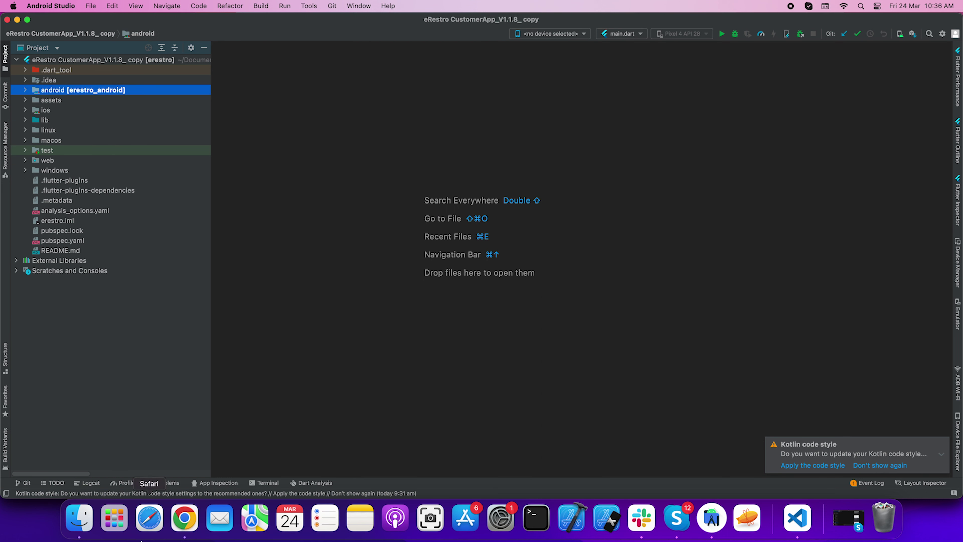
click(184, 527)
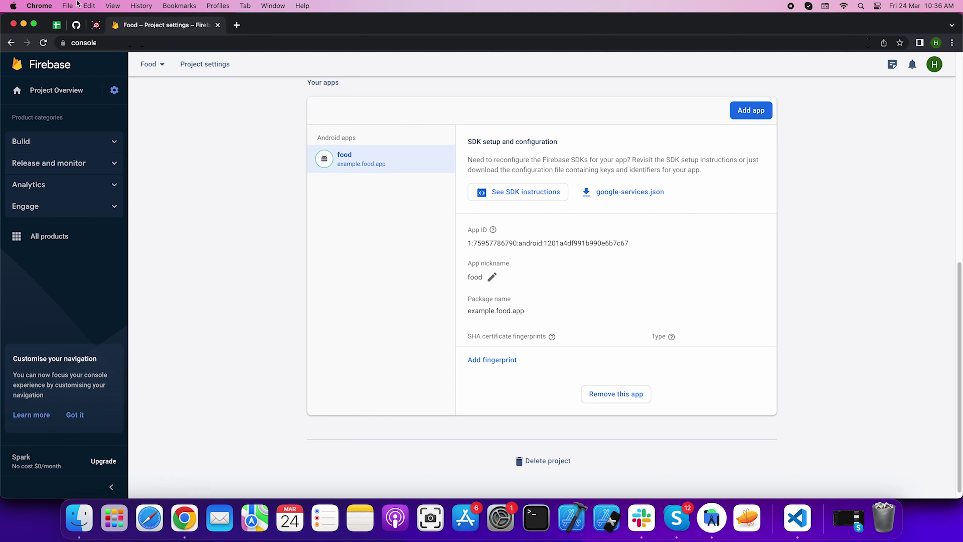
In the eRestro docs, highlight steps 9–10 on adding the iOS app and finding its bundle ID
click(97, 29)
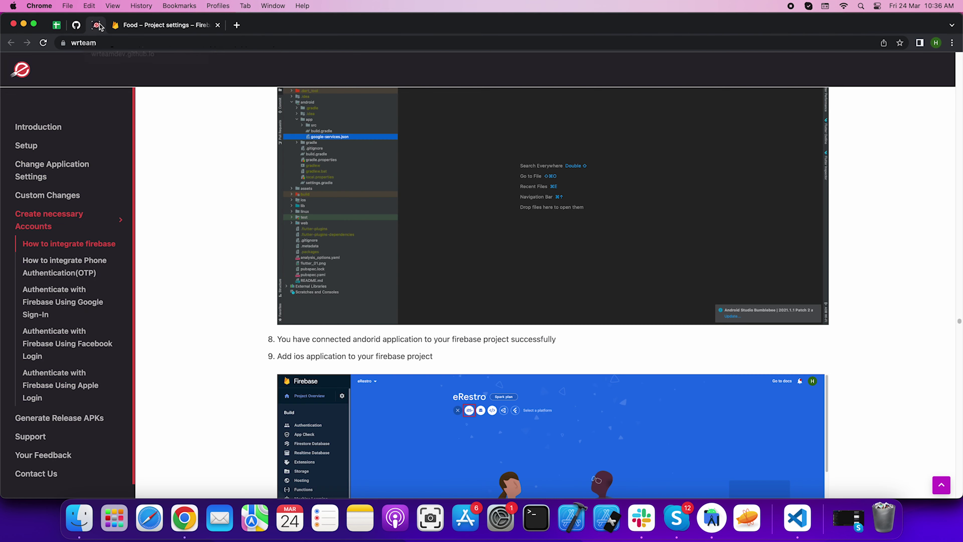
scroll(444, 242, down, 2)
scroll(443, 242, down, 5)
scroll(442, 247, down, 3)
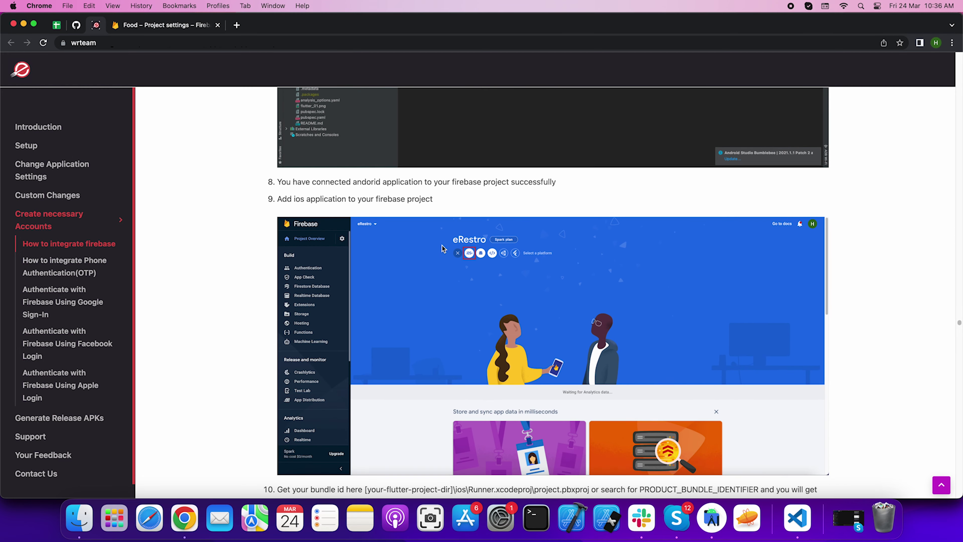
drag(277, 200, 434, 201)
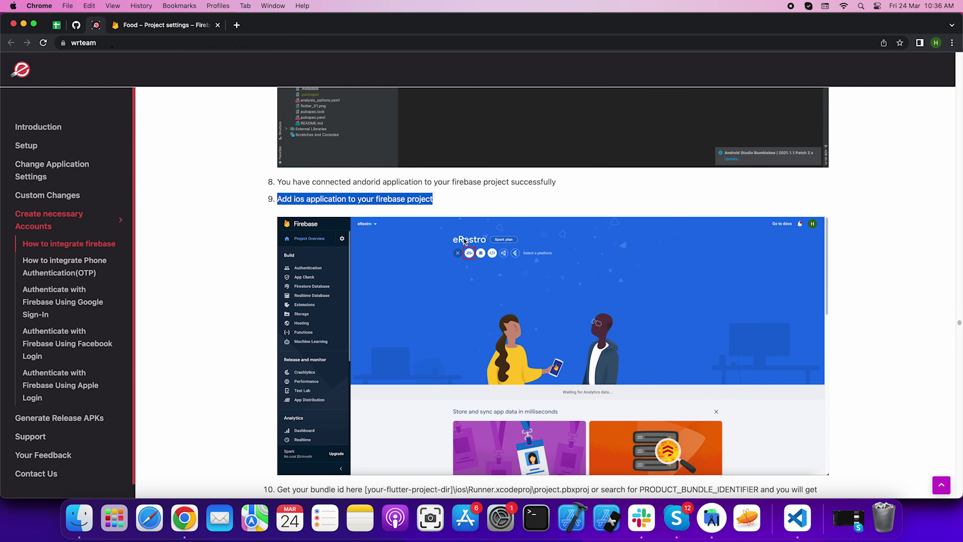
scroll(326, 242, down, 1)
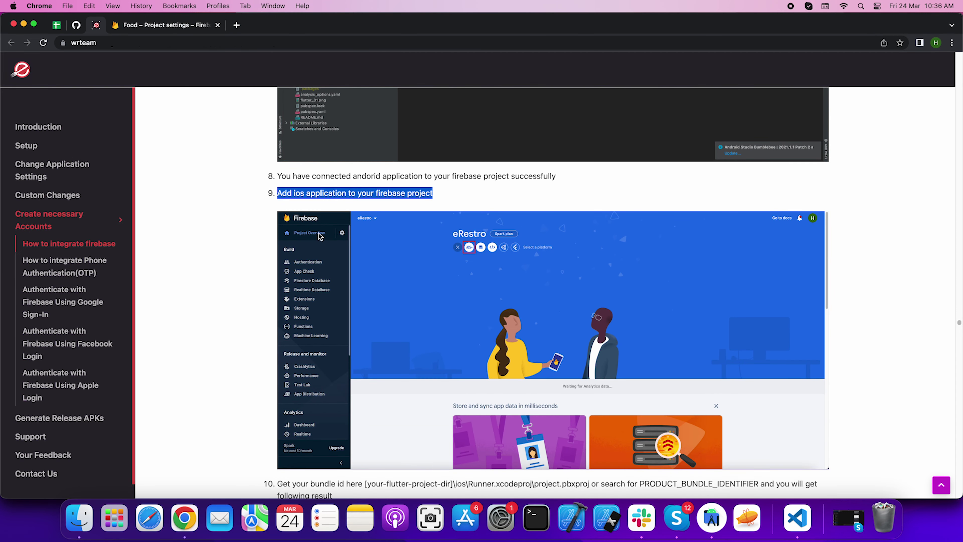
scroll(421, 255, down, 5)
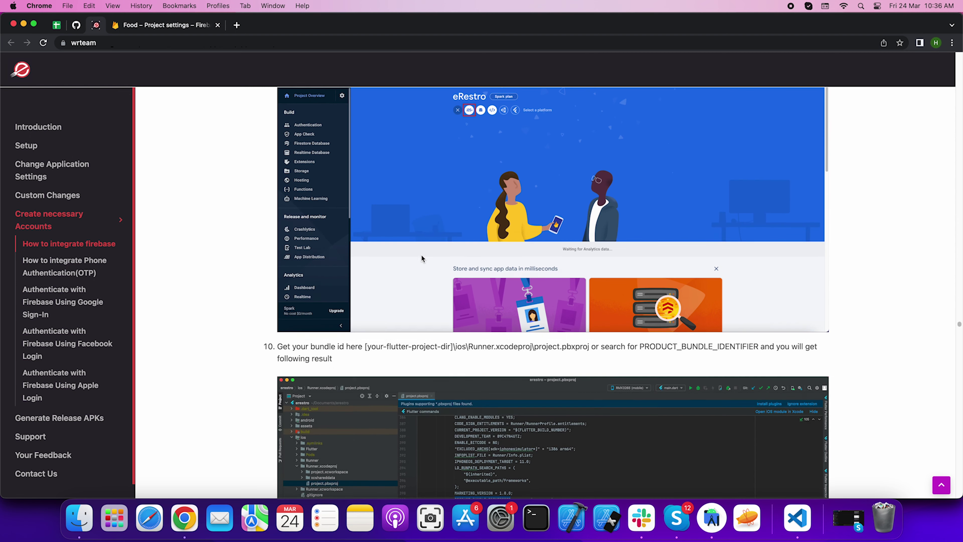
scroll(421, 254, down, 2)
scroll(420, 253, down, 3)
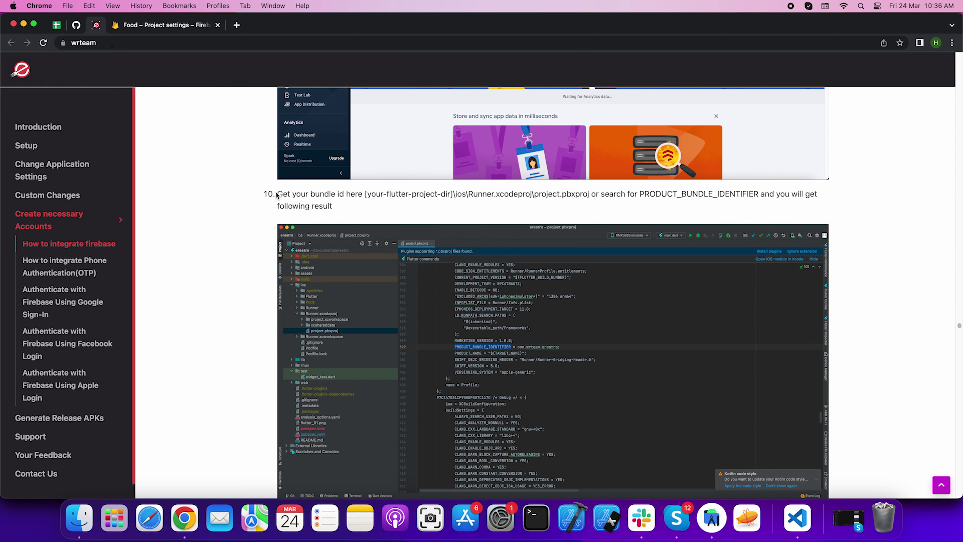
drag(277, 194, 342, 207)
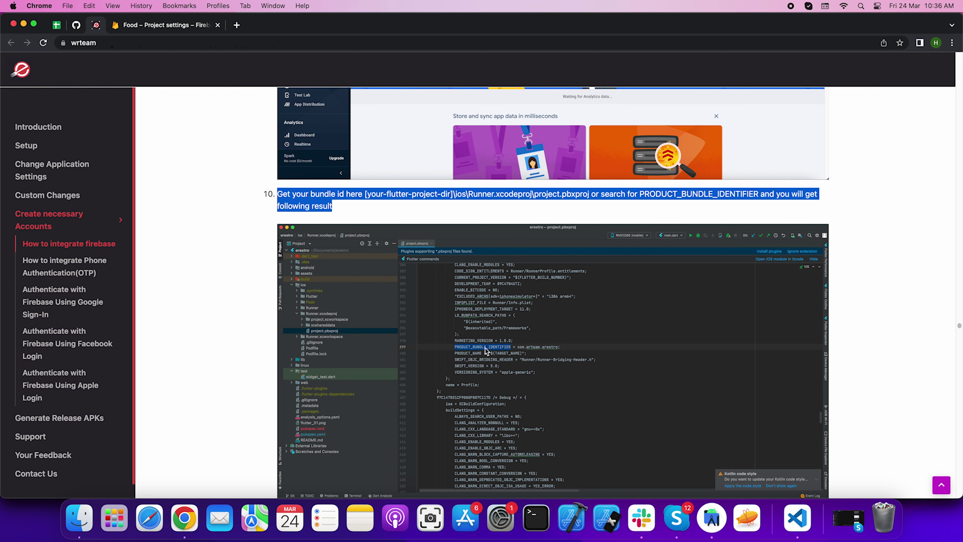
Highlight steps 11–13 on registering the Apple app and the GoogleService-Info.plist file
scroll(509, 332, down, 1)
scroll(507, 329, down, 3)
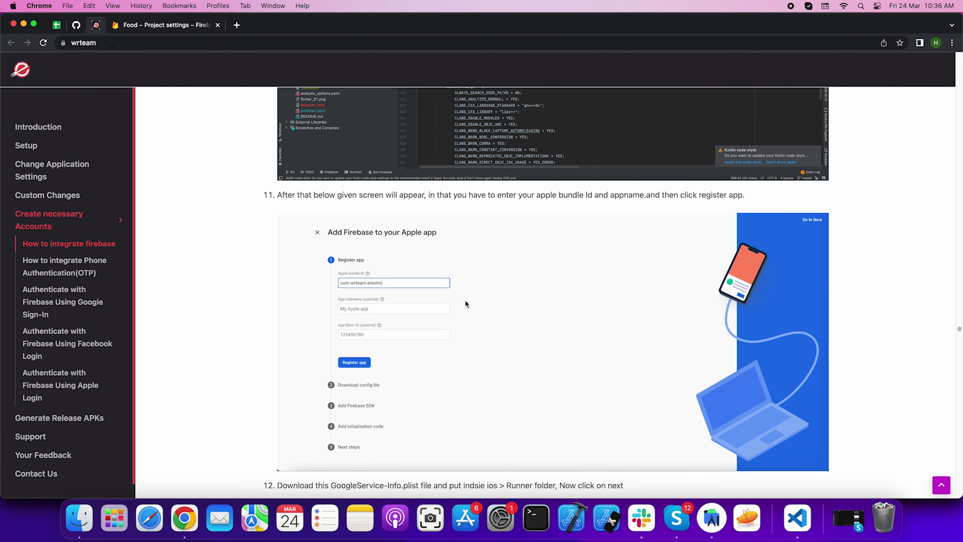
drag(278, 197, 739, 206)
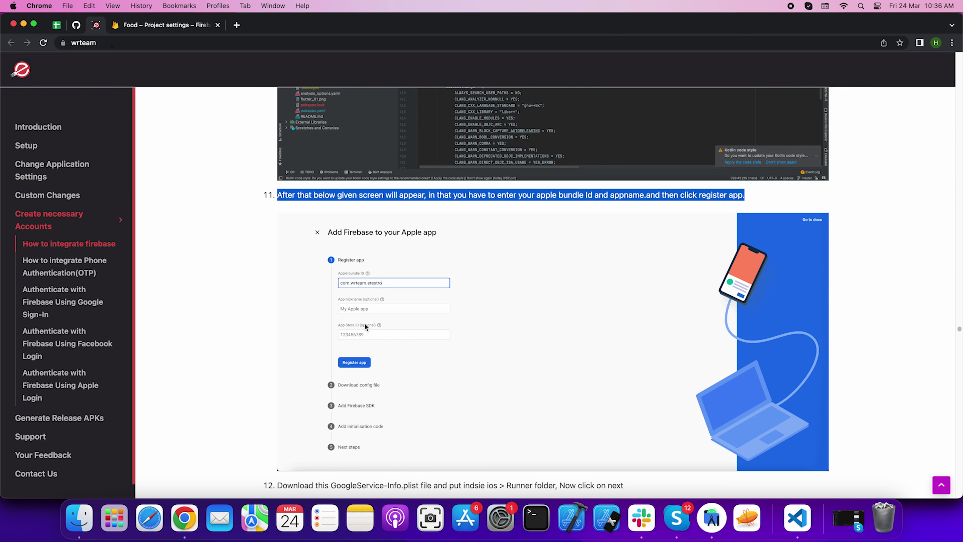
scroll(462, 297, down, 5)
scroll(461, 297, down, 2)
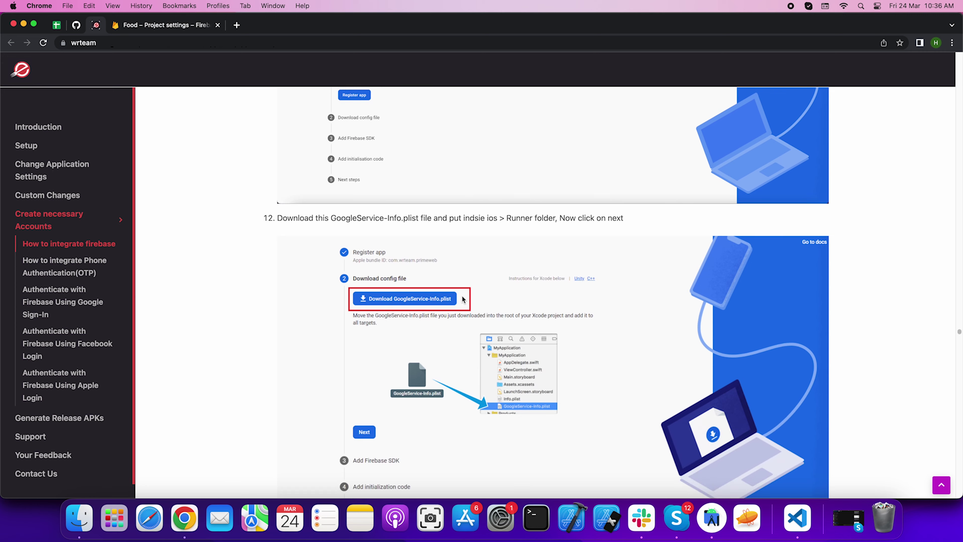
drag(278, 217, 632, 220)
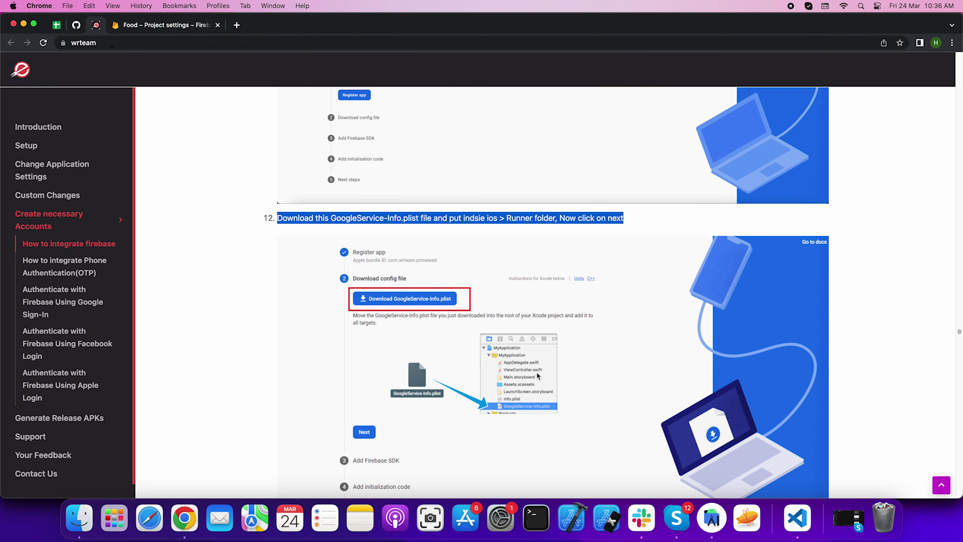
scroll(542, 409, down, 3)
scroll(589, 342, down, 4)
scroll(584, 342, down, 3)
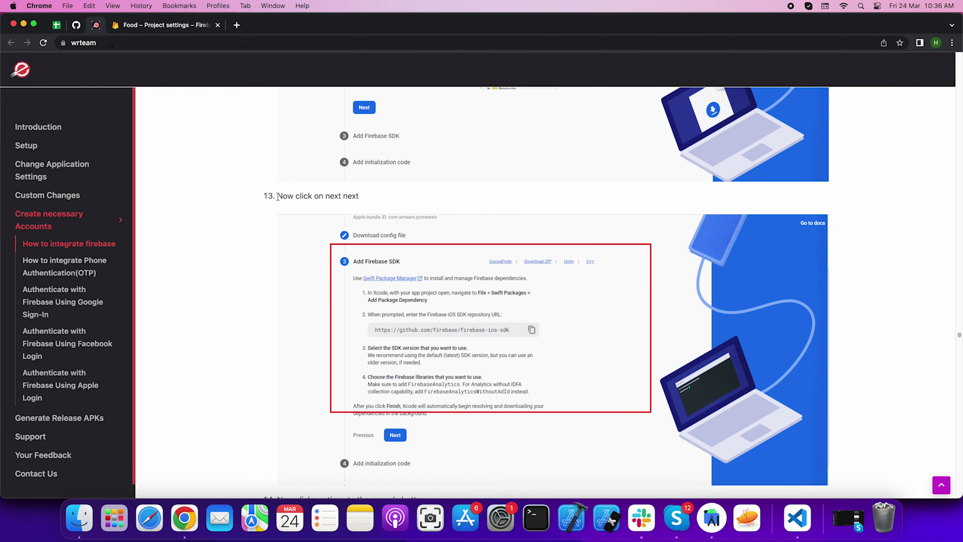
drag(278, 196, 368, 199)
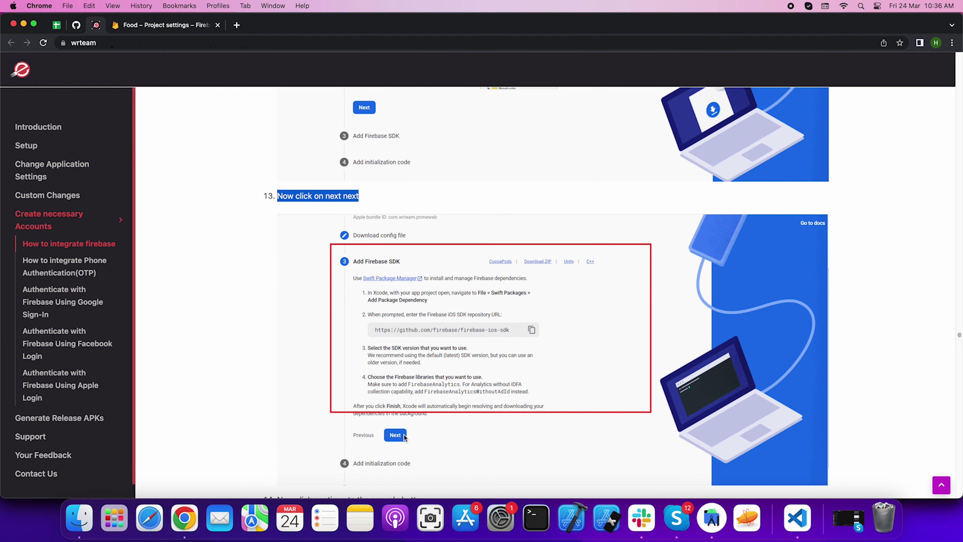
Highlight steps 14–15, ending at the confirmation that the iOS app is connected
scroll(464, 389, down, 1)
scroll(464, 389, down, 3)
scroll(464, 389, down, 3)
scroll(463, 387, down, 2)
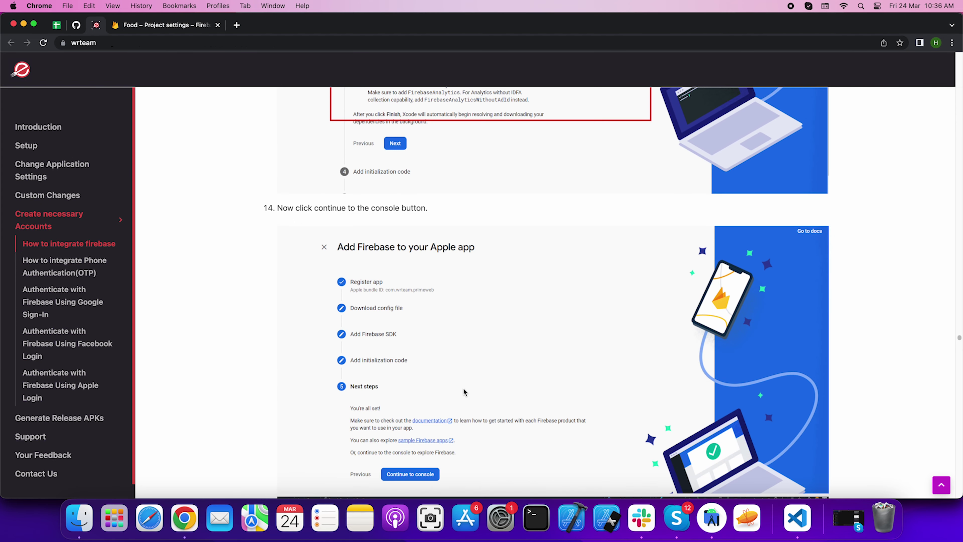
drag(278, 209, 480, 213)
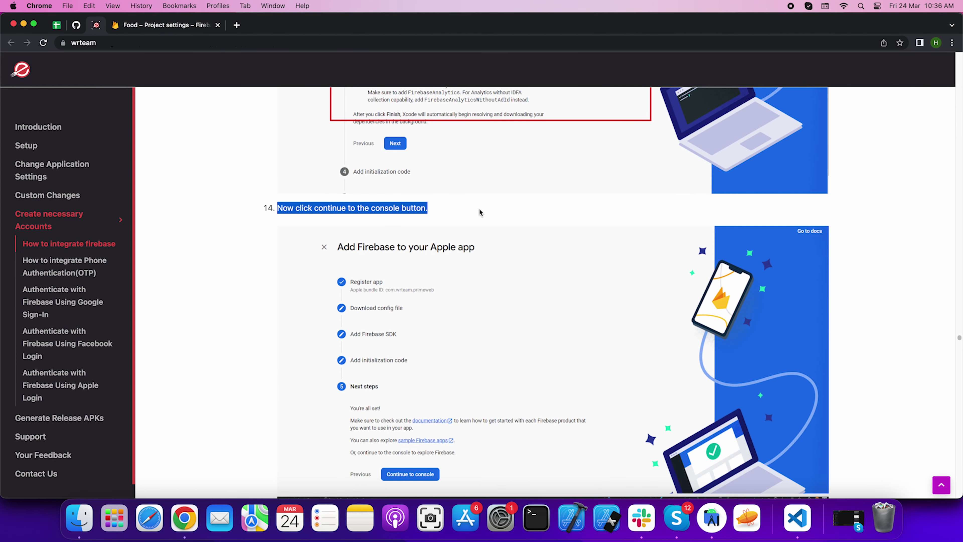
scroll(484, 262, down, 2)
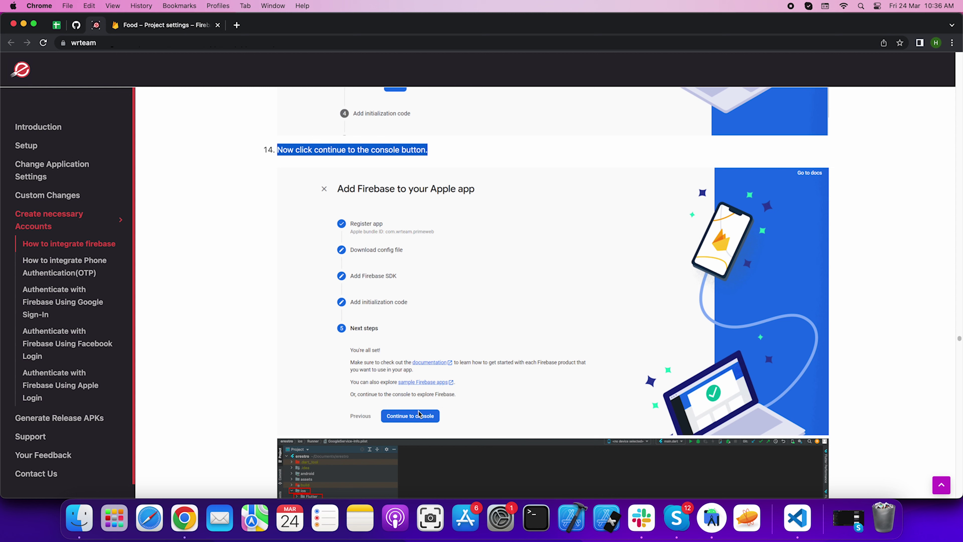
scroll(458, 402, down, 4)
scroll(458, 402, down, 2)
scroll(459, 402, down, 1)
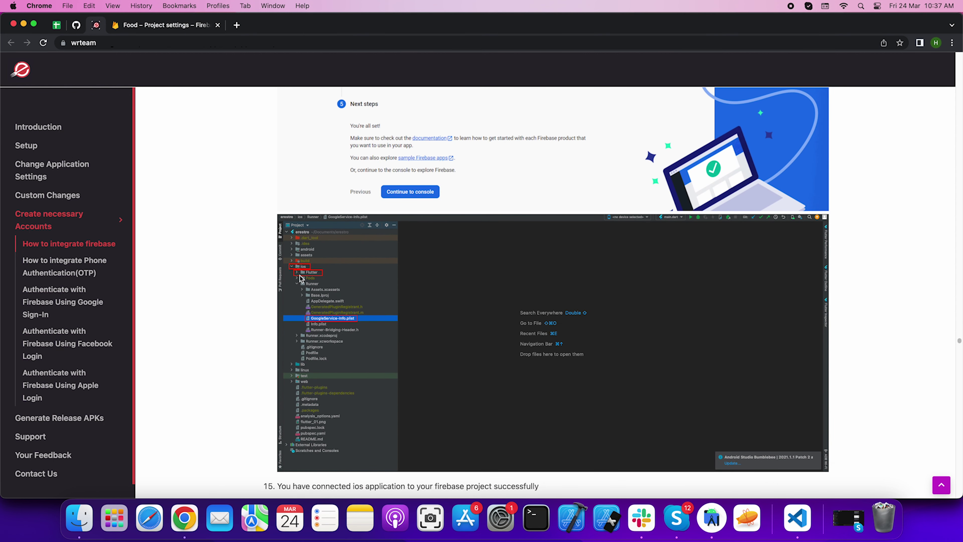
scroll(415, 330, down, 1)
scroll(416, 329, down, 2)
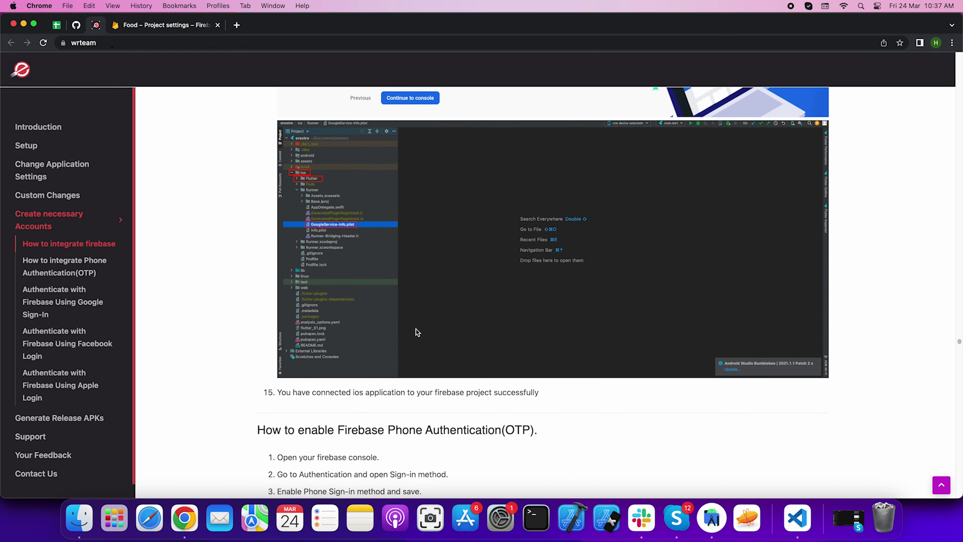
scroll(416, 328, down, 3)
scroll(408, 329, down, 1)
drag(278, 240, 555, 241)
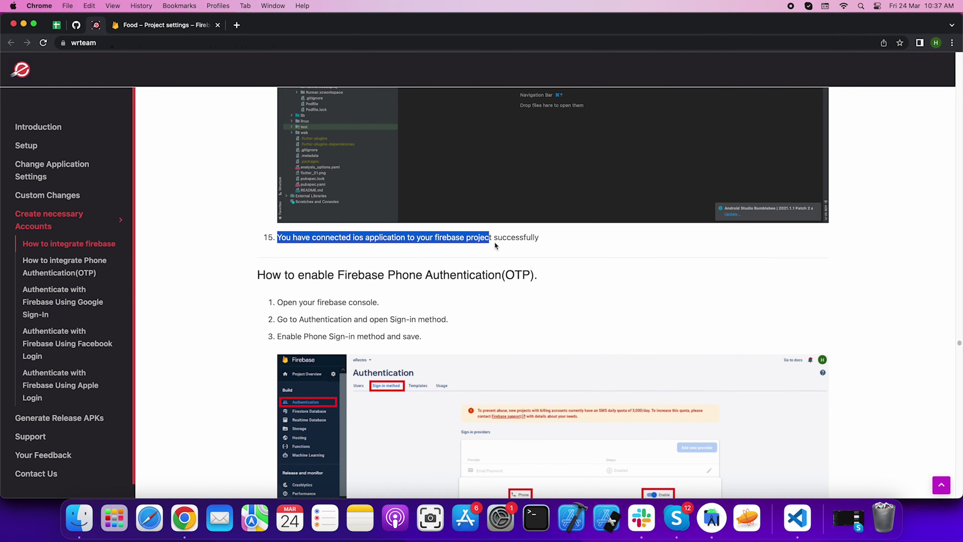
In the Food project, register an Apple app with bundle ID example.food.app and nickname food
click(555, 237)
click(164, 25)
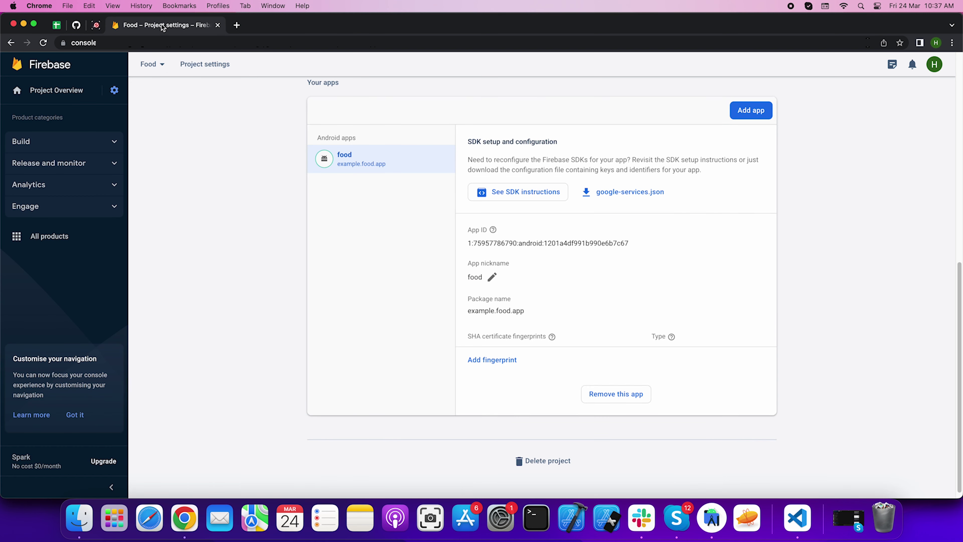
click(81, 91)
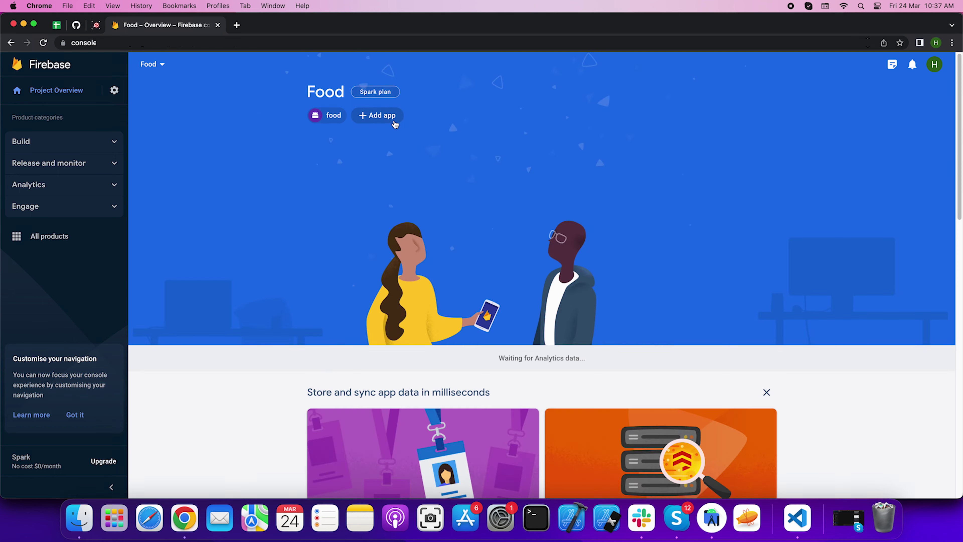
click(381, 114)
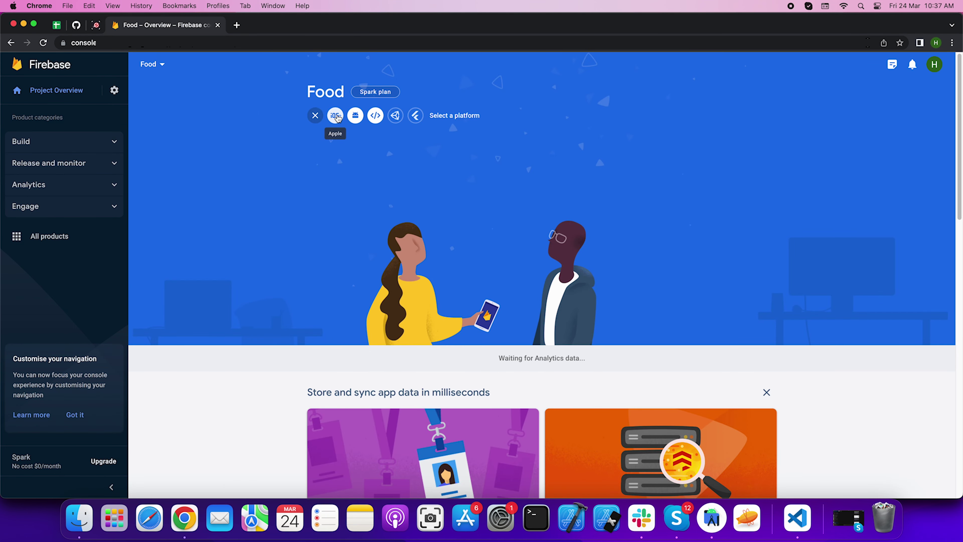
click(335, 115)
click(183, 175)
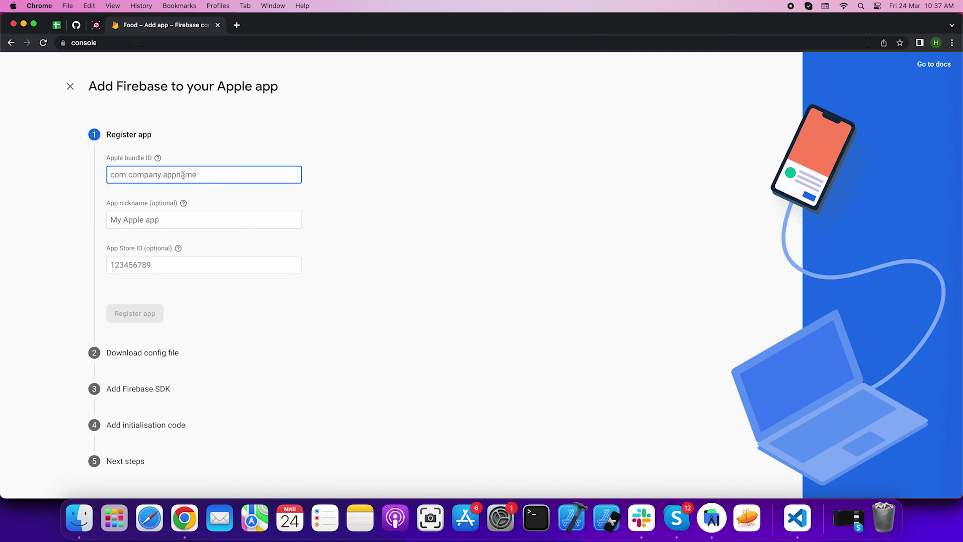
text(example.food.app)
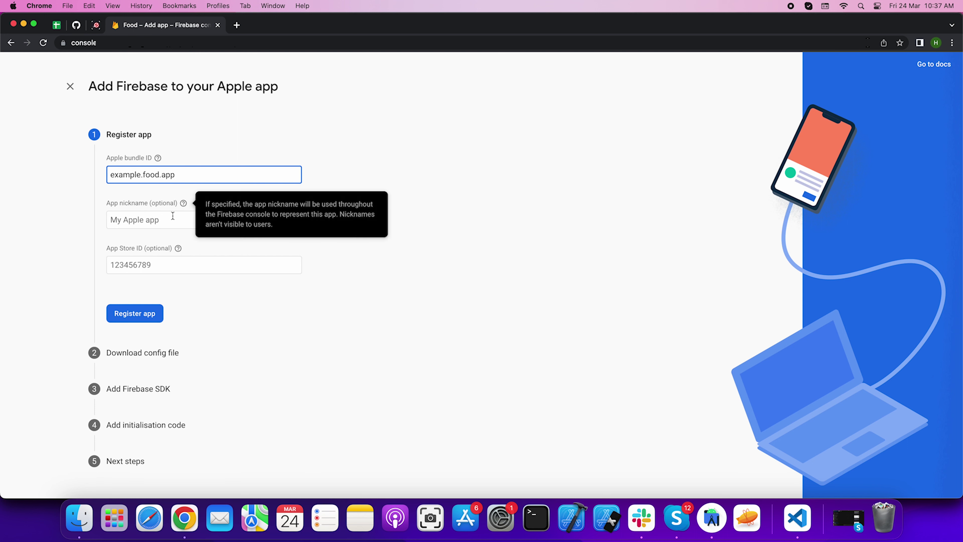
click(171, 220)
text(food)
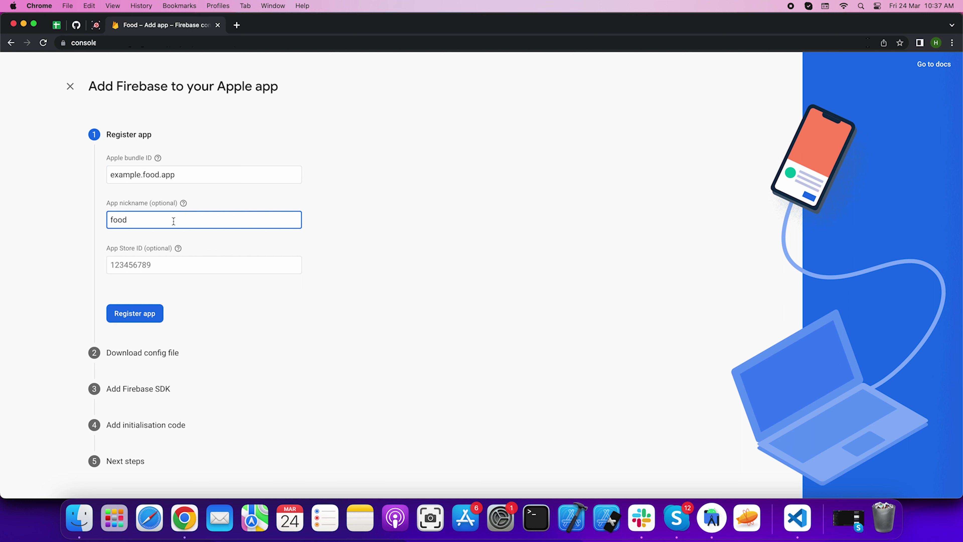
click(147, 316)
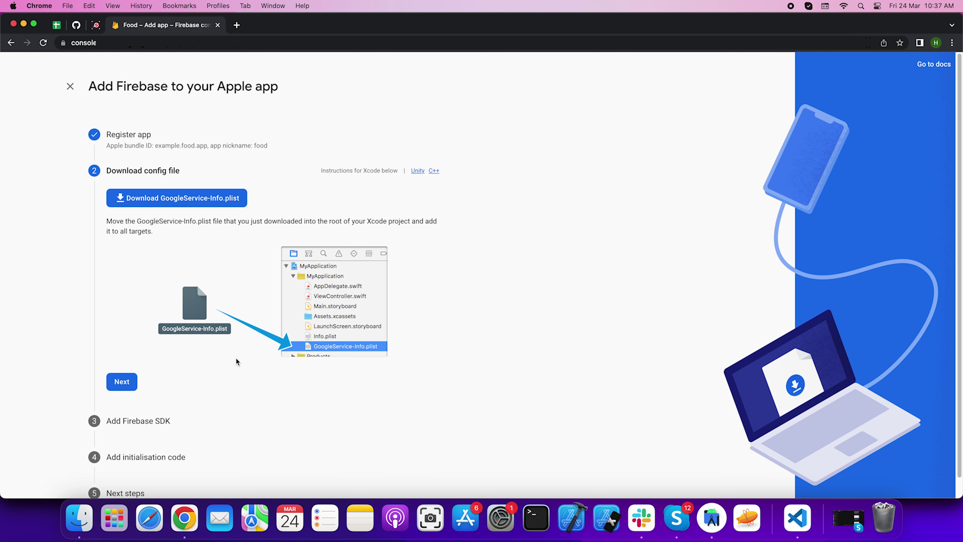
Skip through the config, SDK and initialisation steps and continue to the console
click(121, 382)
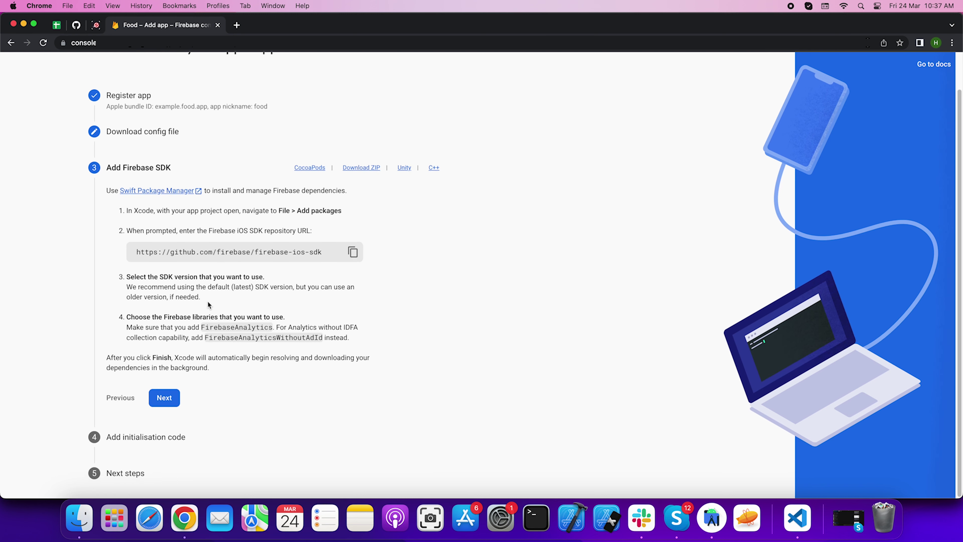
click(171, 398)
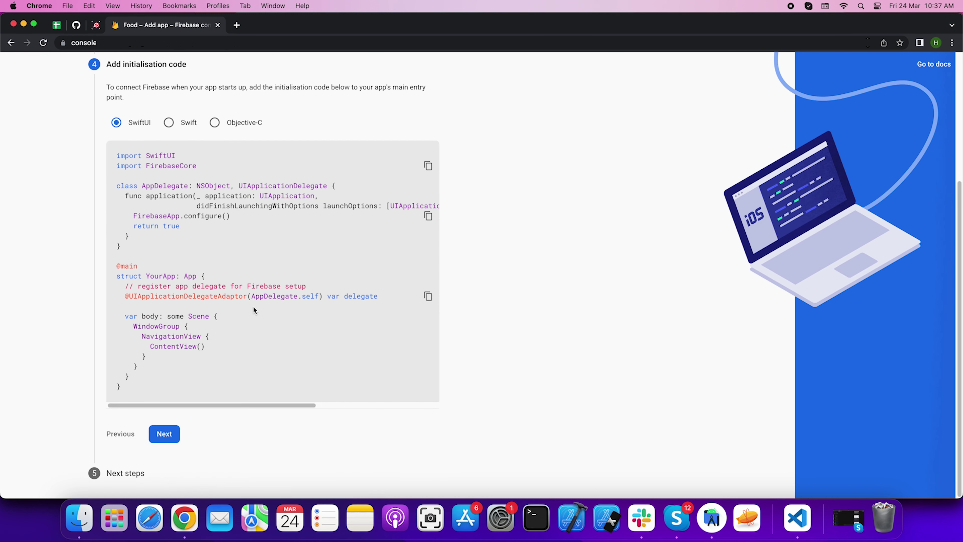
click(167, 437)
click(194, 401)
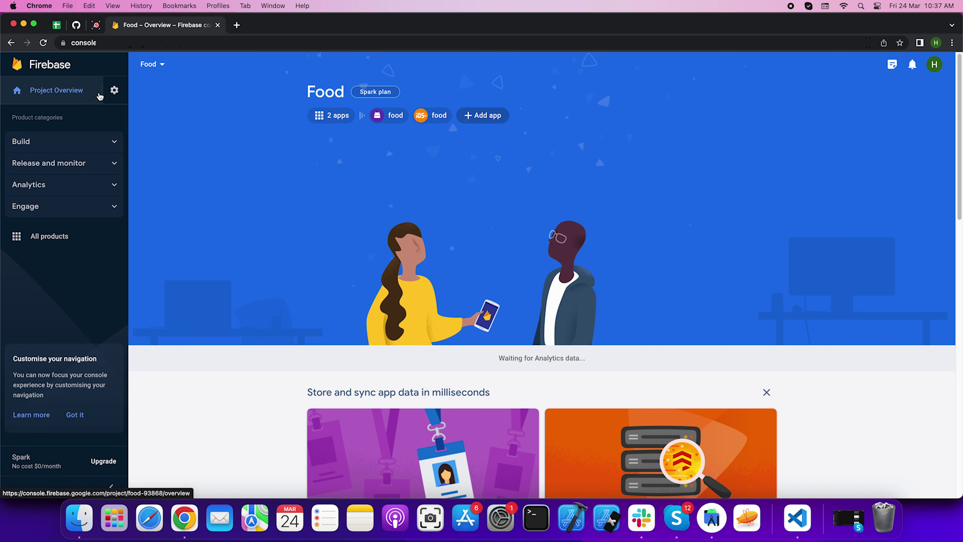
click(114, 90)
Open Project settings and select the iOS food app under Your apps
click(162, 92)
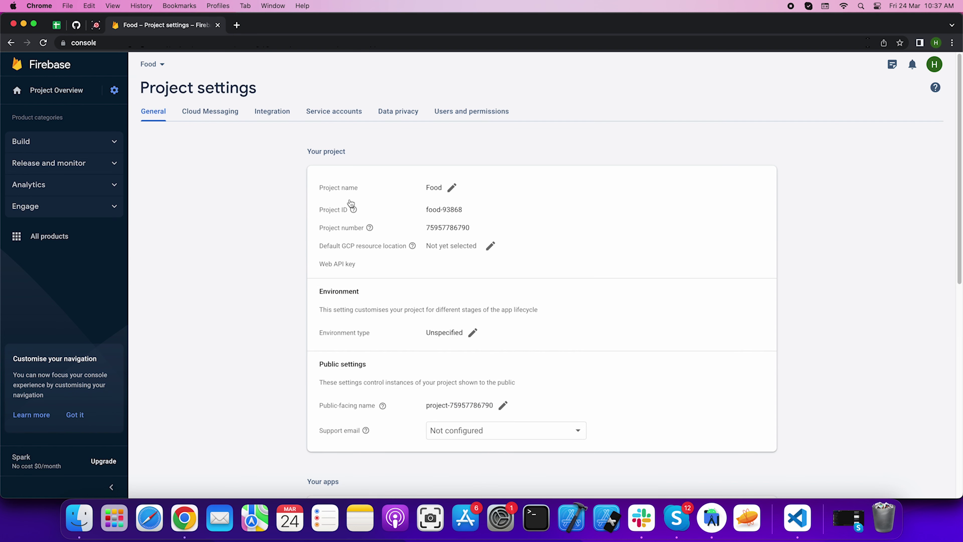
scroll(303, 186, down, 10)
click(390, 244)
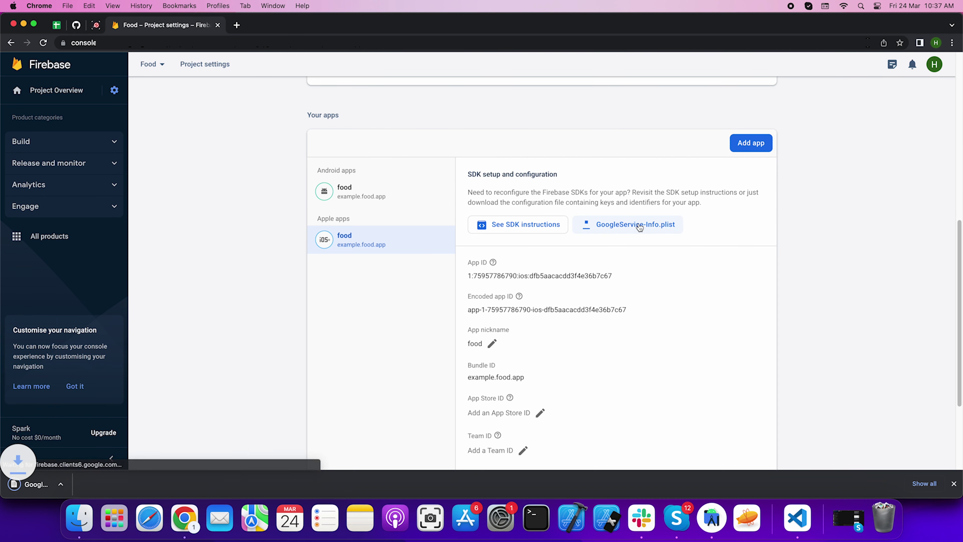
Copy GoogleService-Info (6).plist from Downloads in Finder, then bring up Android Studio
click(79, 518)
click(505, 146)
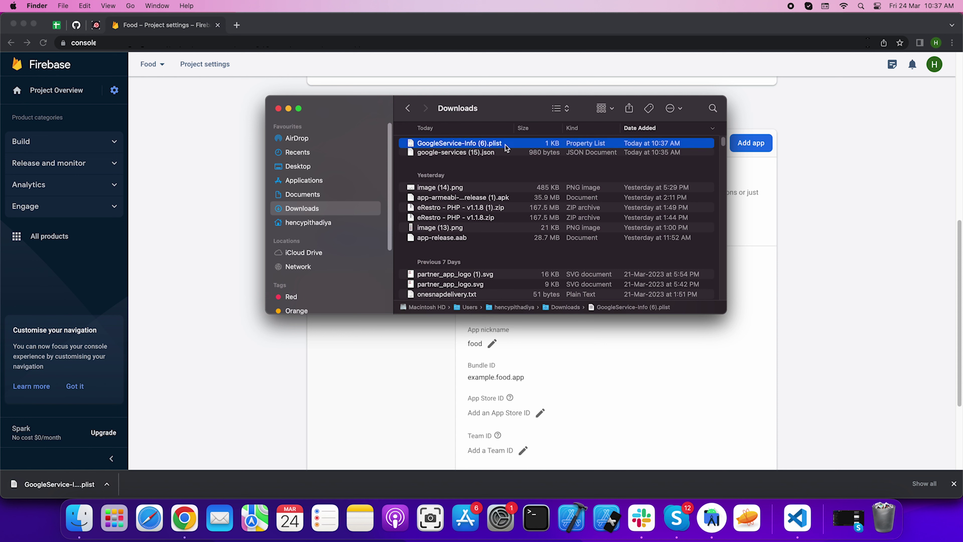
right_click(506, 145)
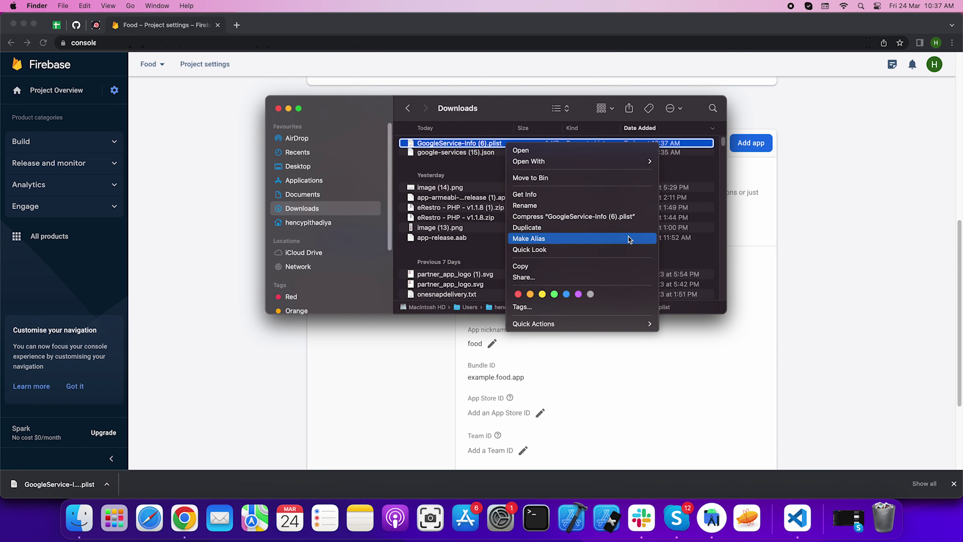
click(632, 266)
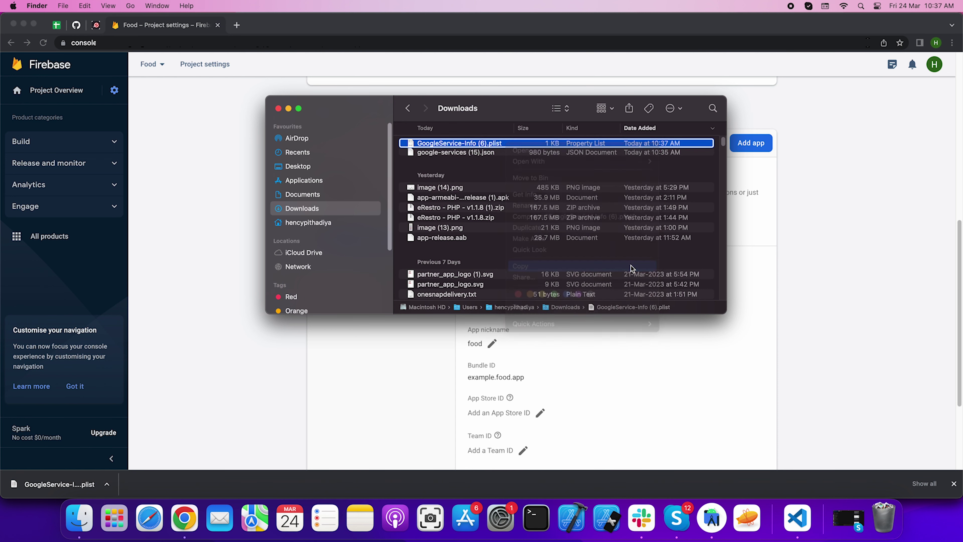
click(289, 109)
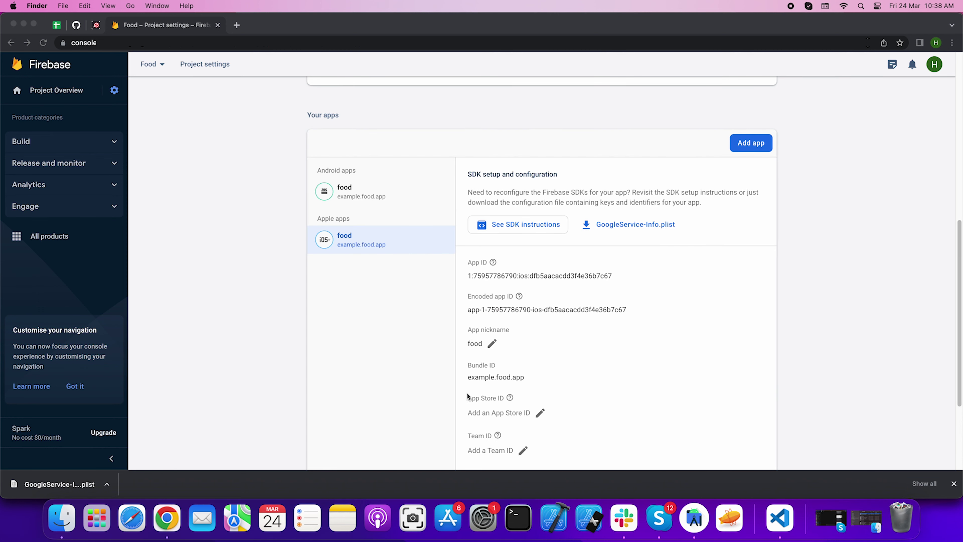
click(689, 520)
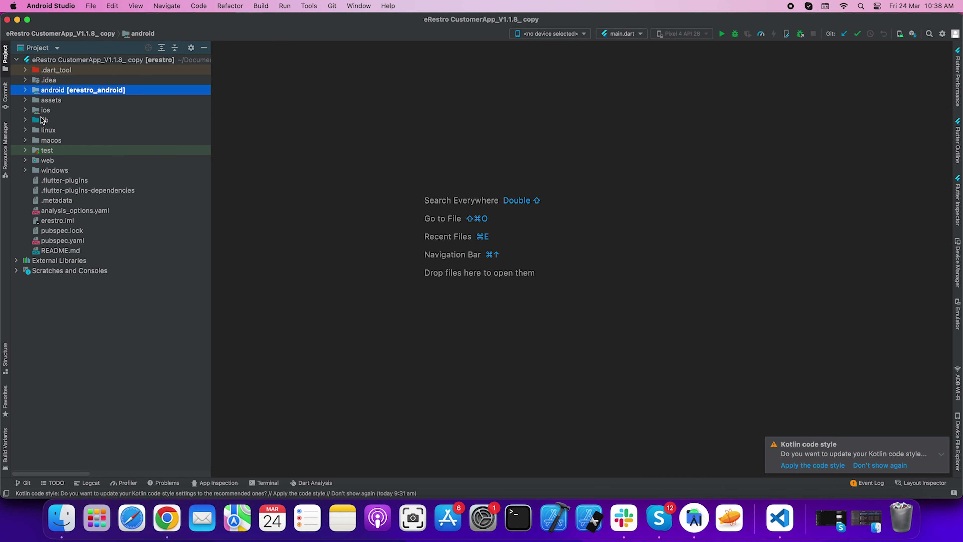
Expand ios and its Runner folder in the Project panel and open Runner's context menu
click(36, 111)
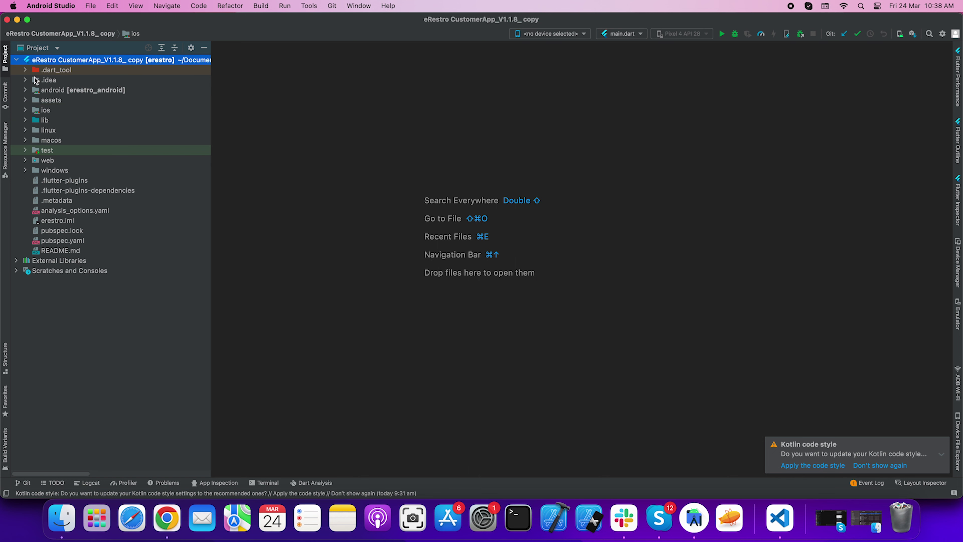
click(25, 110)
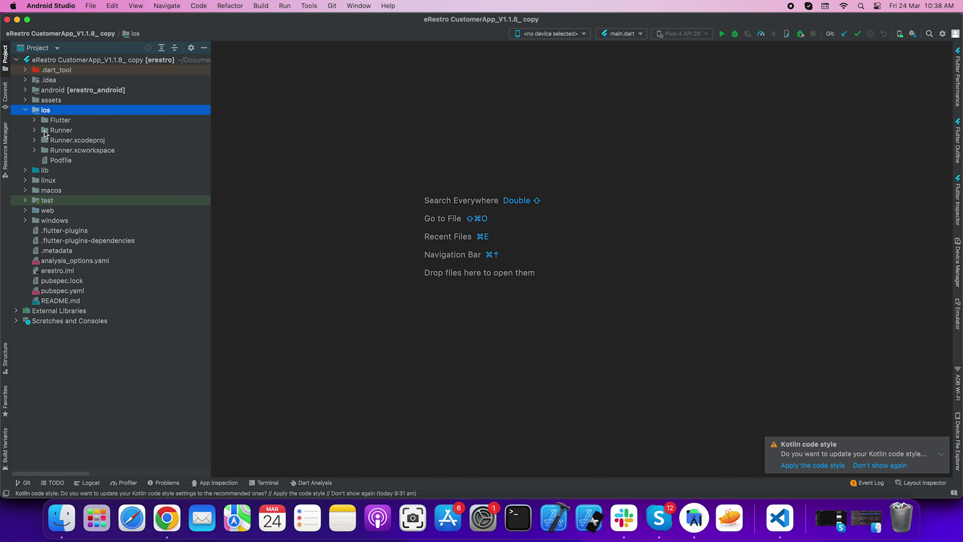
click(32, 131)
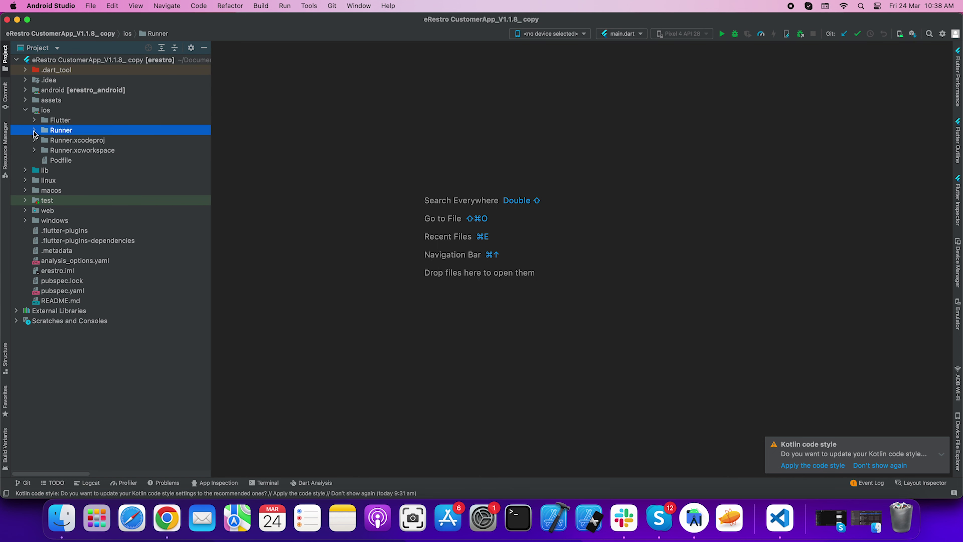
click(34, 131)
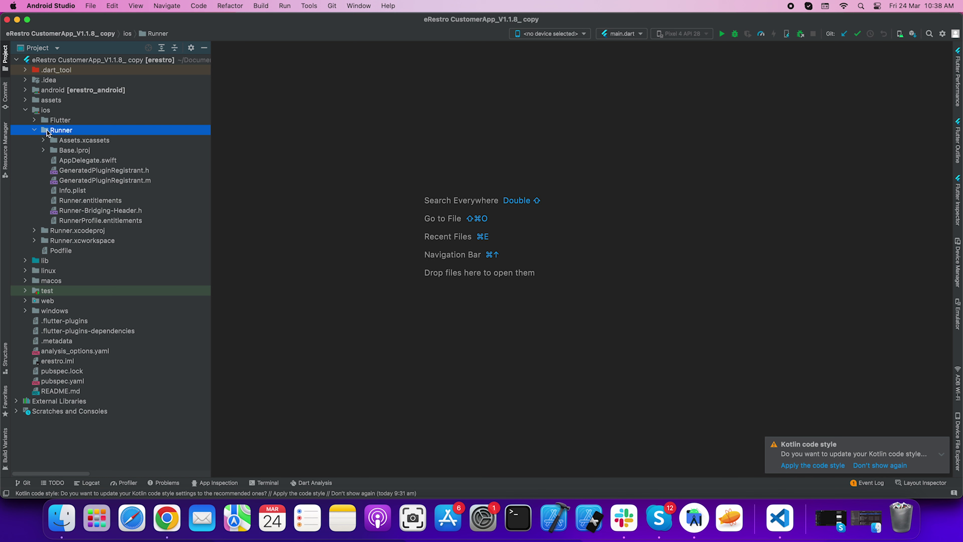
right_click(47, 133)
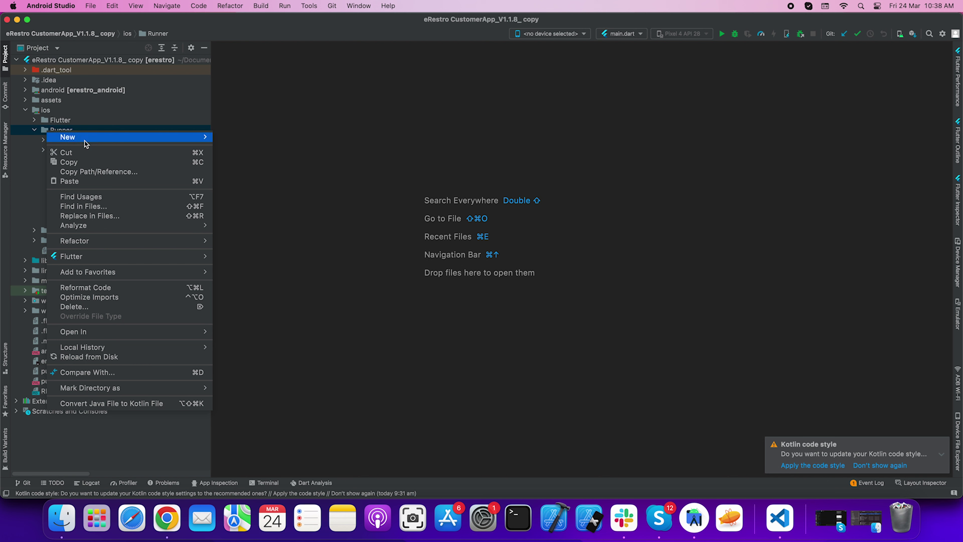
Paste the plist into ios/Runner as GoogleService-Info.plist, associate *.plist with Text, then close its tab
click(80, 182)
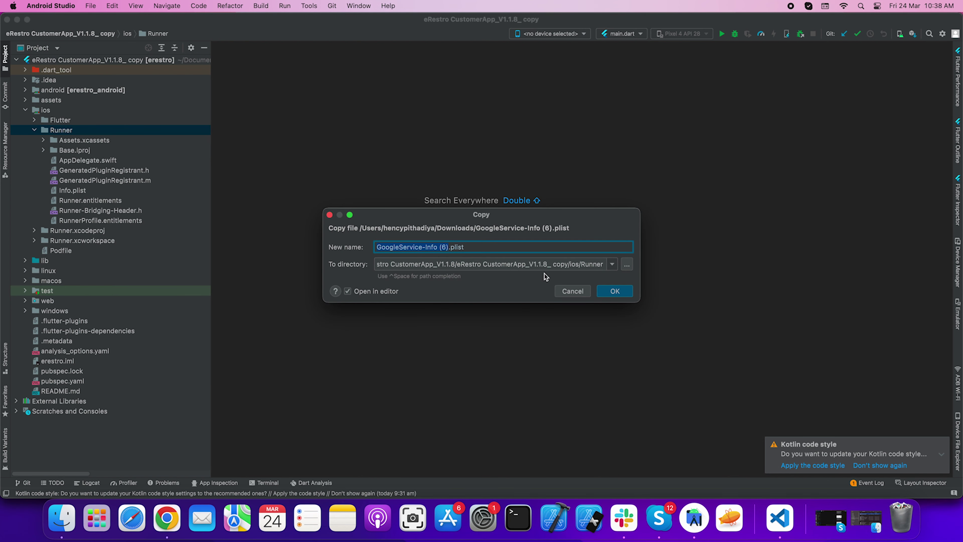
key(BackSpace)
key(BackSpace)
key(BackSpace)
key(BackSpace)
key(Return)
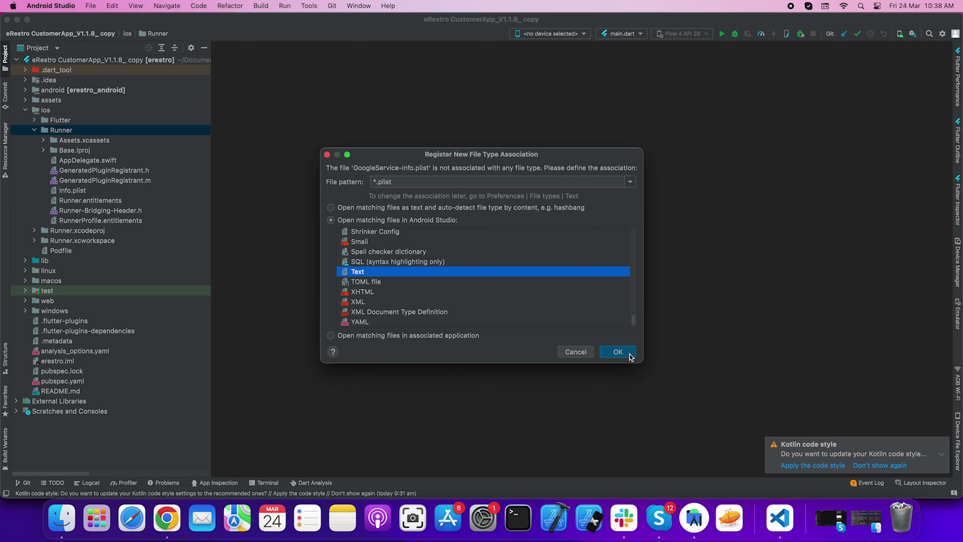
click(618, 351)
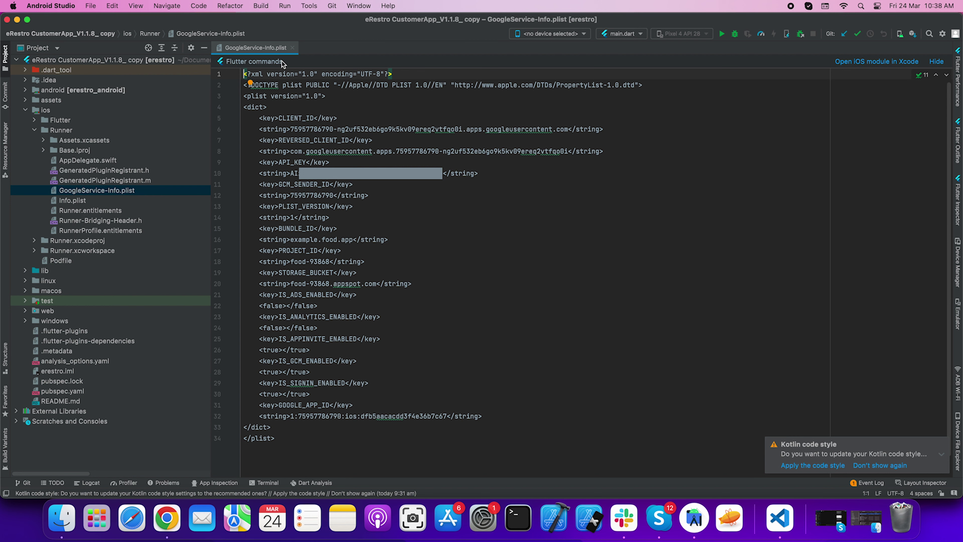
click(294, 48)
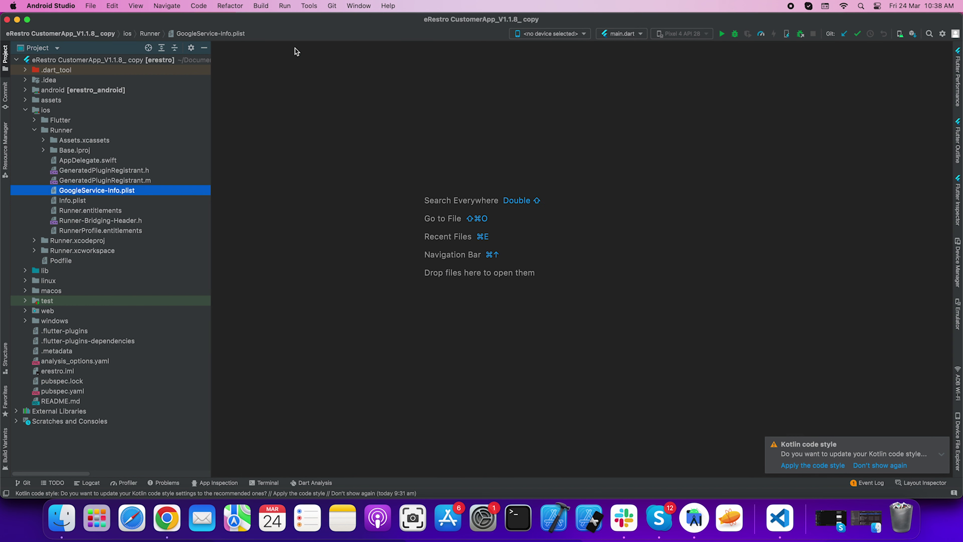